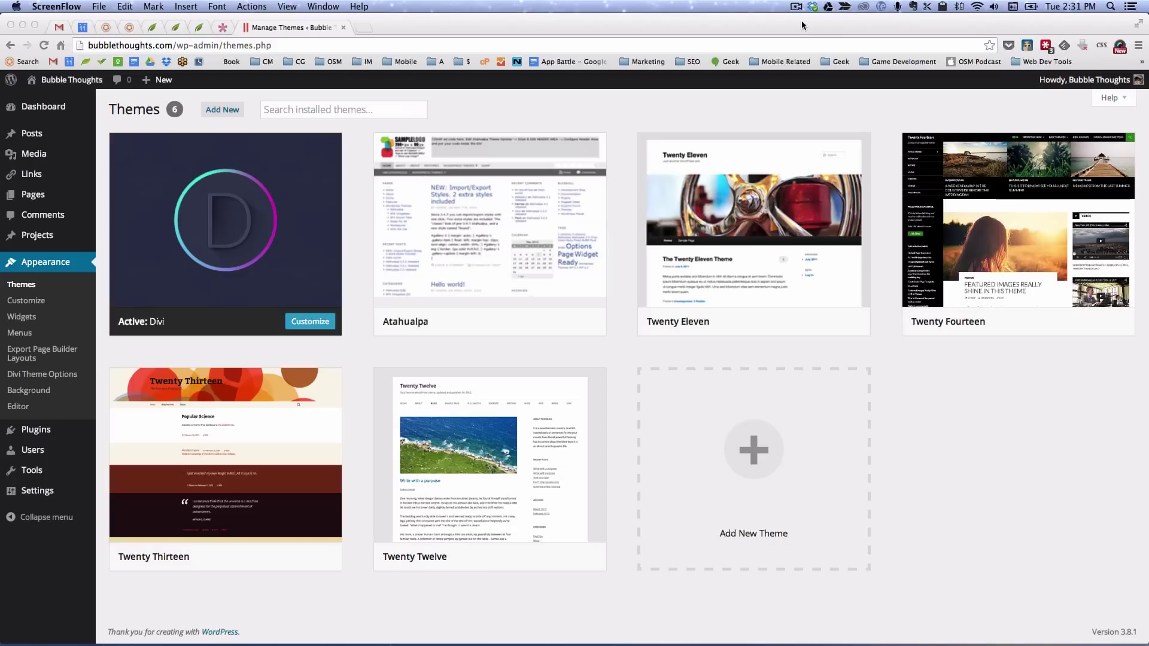
Open a blank Add New Post editor in a second browser tab and switch to it.
left_click(34, 197)
mouse_move(37, 195)
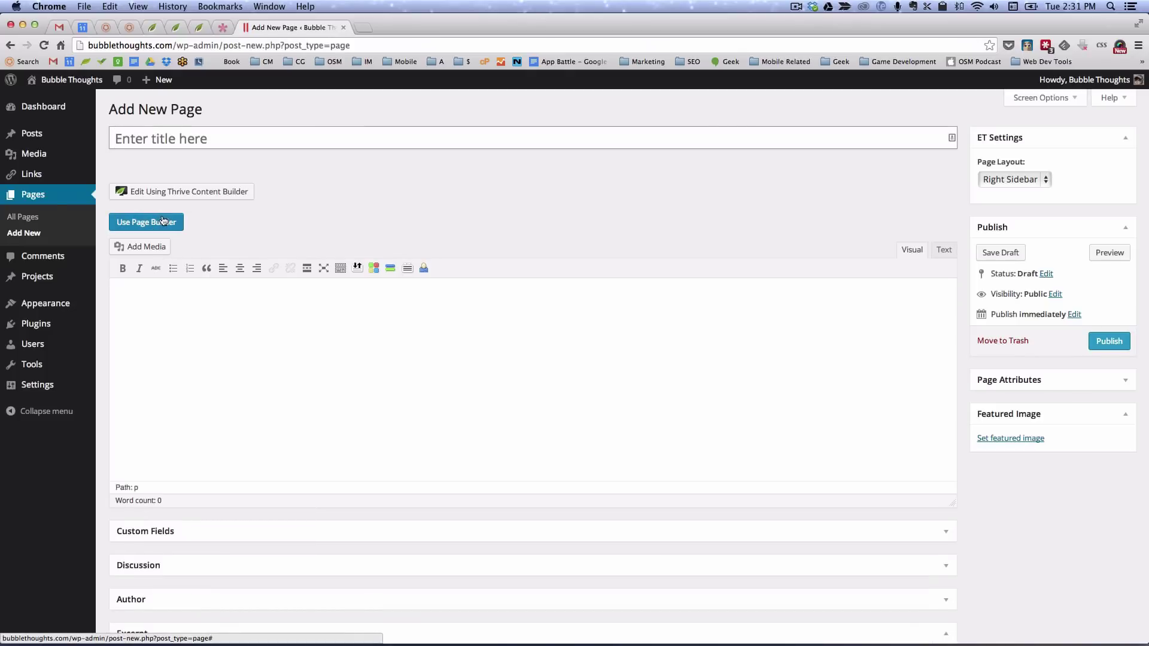
mouse_move(52, 136)
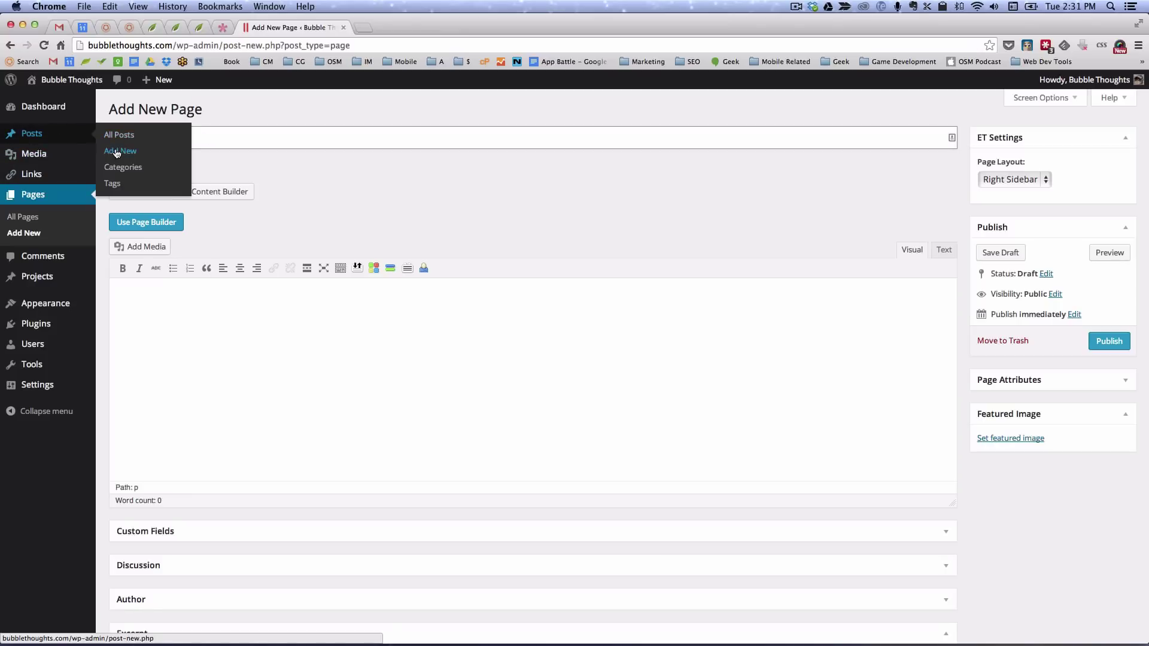
left_click(117, 153, "super")
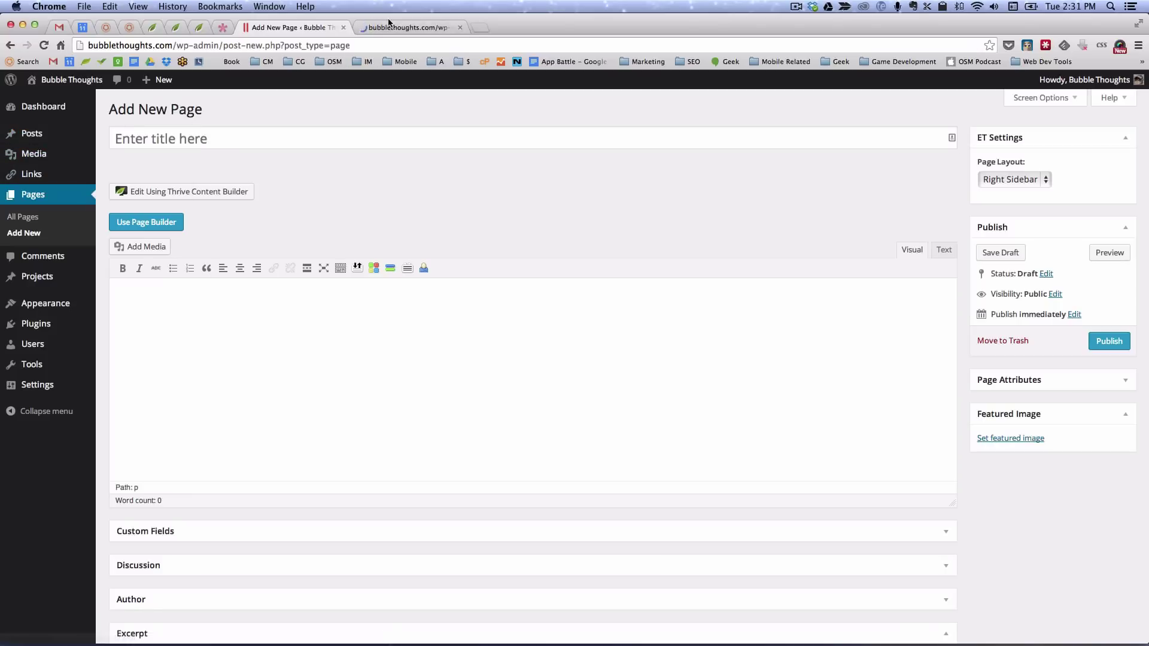
left_click(392, 28)
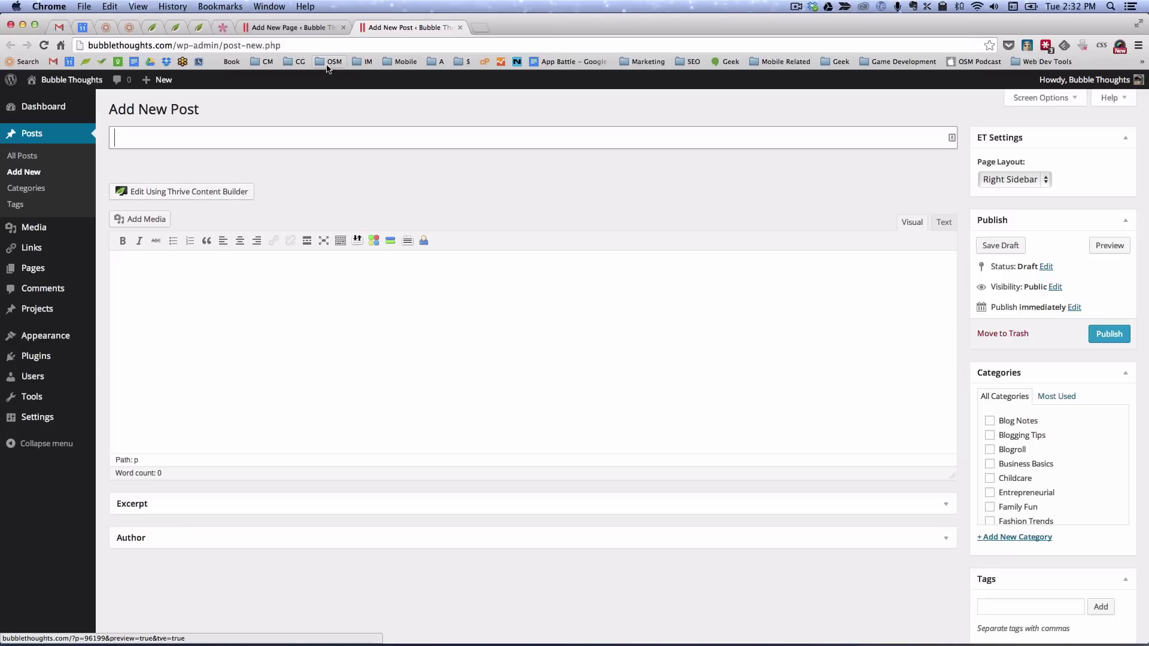
Back in the new page, type two lines of placeholder text into the page body.
left_click(331, 28)
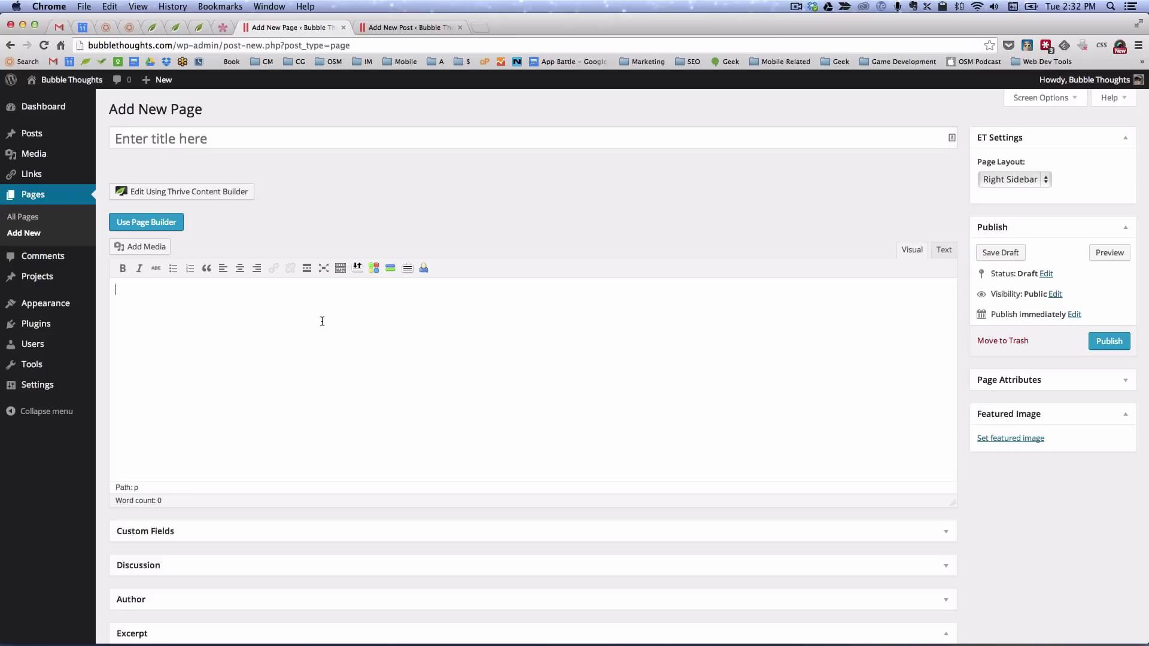
left_click(938, 252)
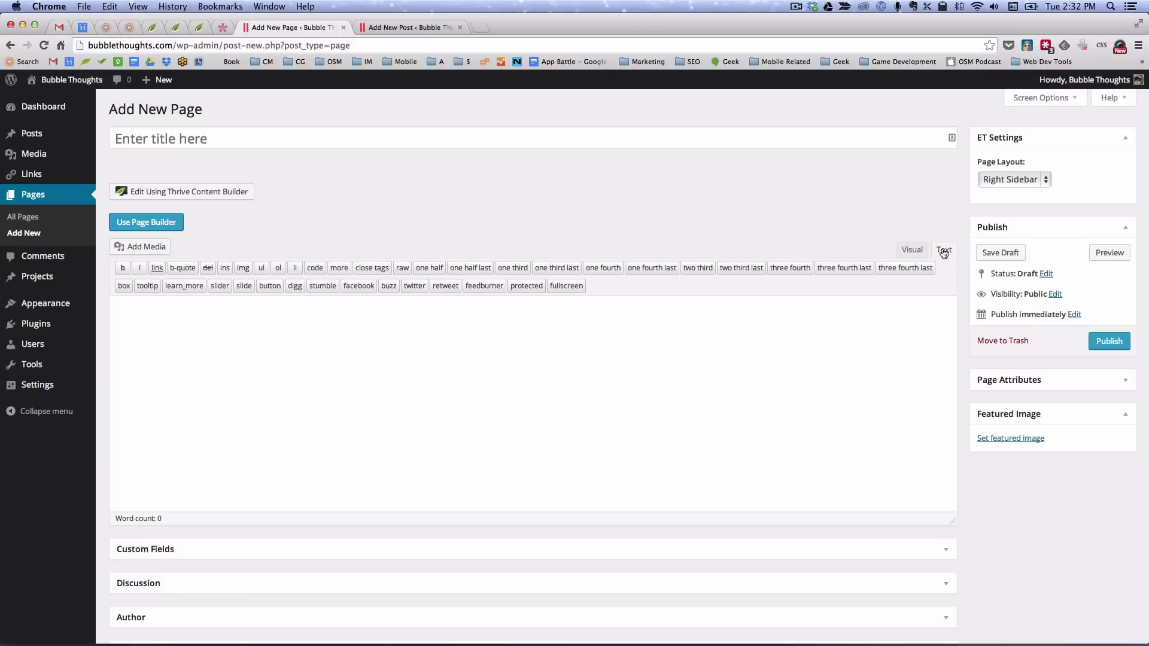
left_click(914, 250)
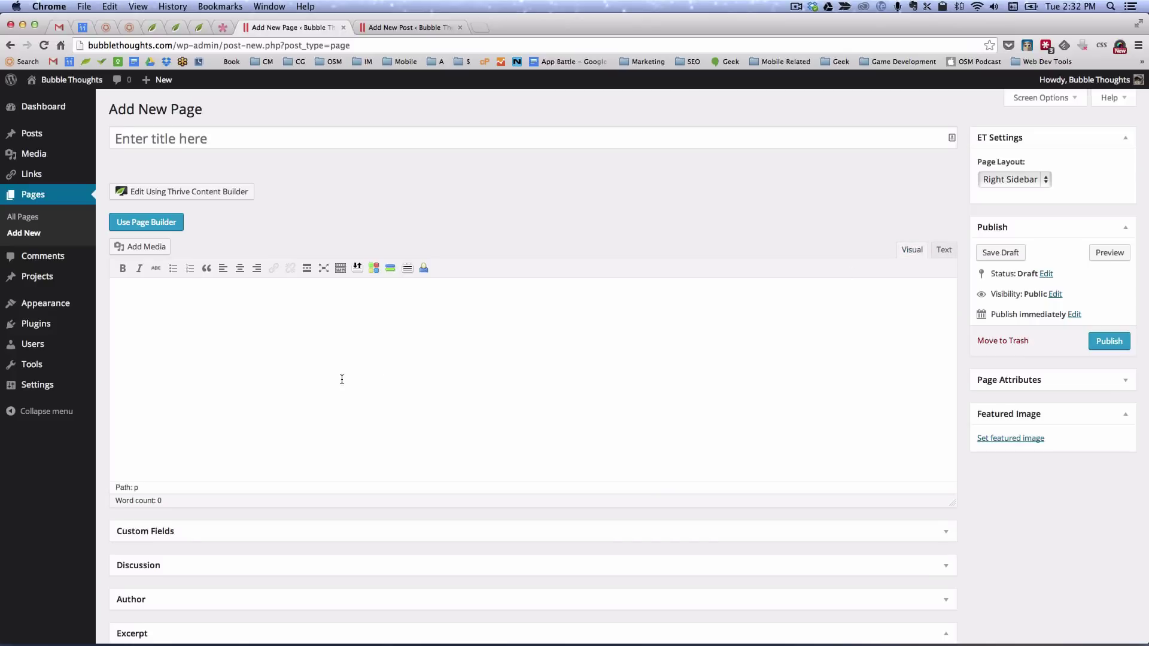
left_click(265, 311)
type("jadjf;lskdjfl;aksjdfl;jas;fj ")
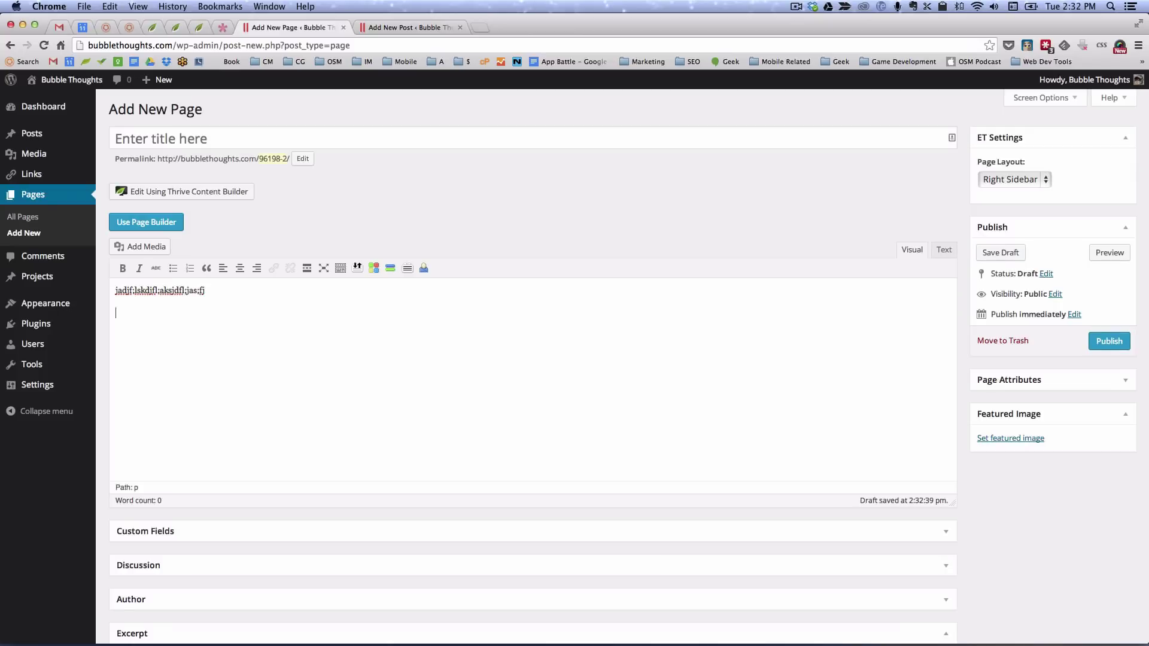
type("ja;dfjdajfklsjf;ksljfdlkjdslk")
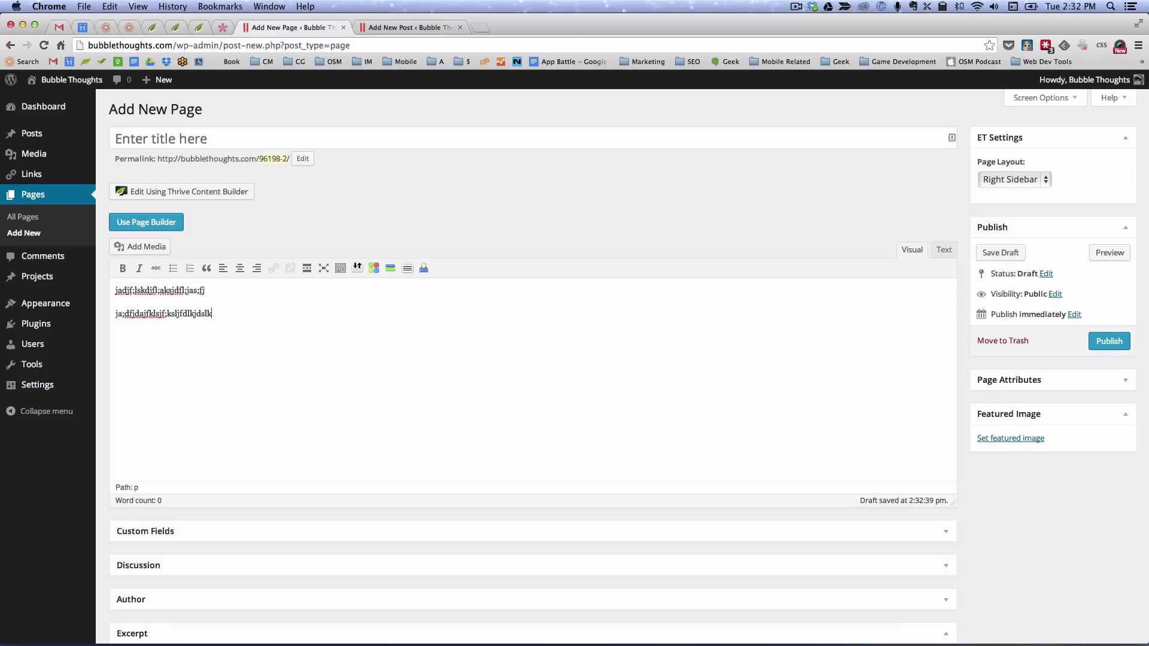
key("Return")
Save the page draft, switch it to the Page Builder, and clear the layout.
left_click(1005, 253)
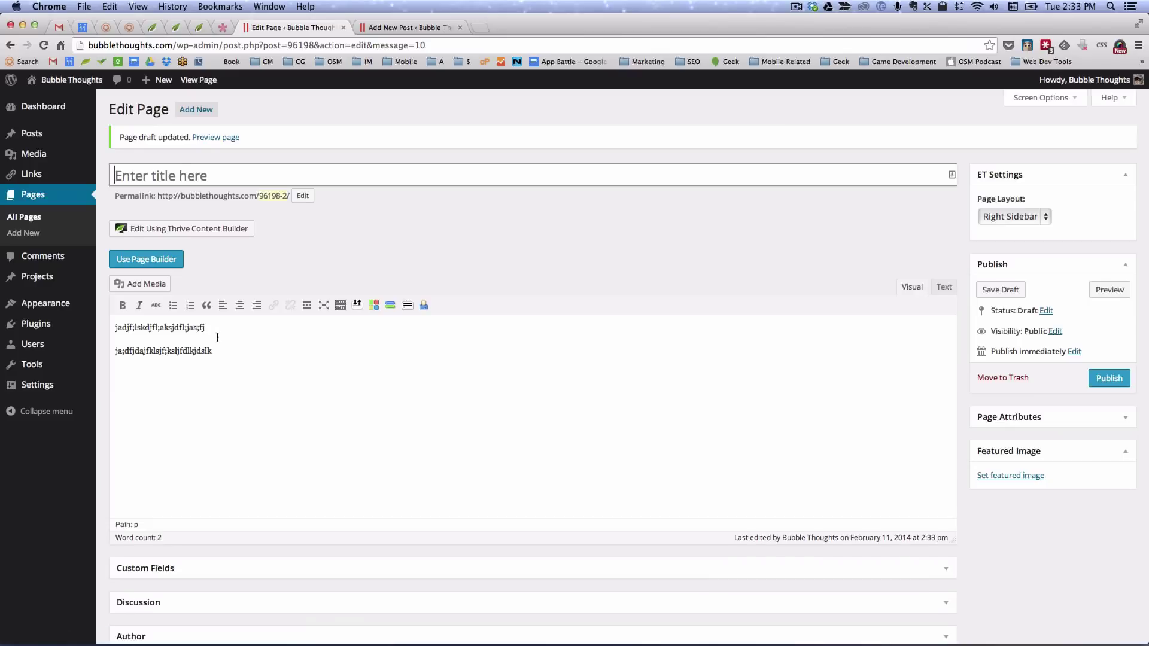
left_click_drag(217, 347, 118, 326)
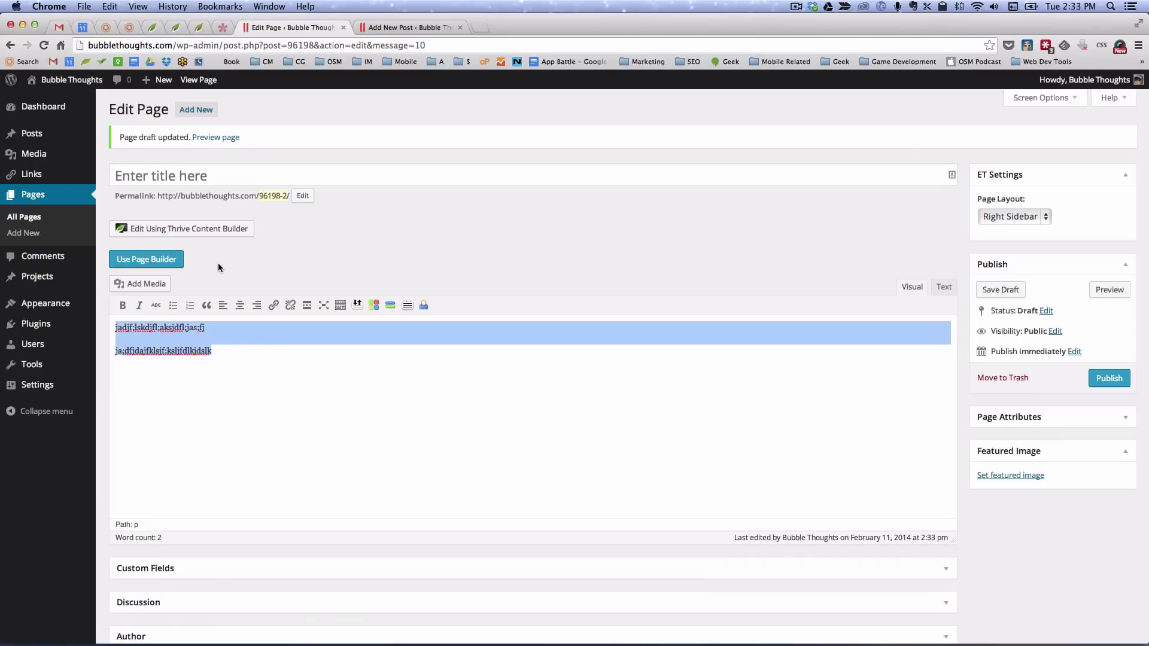
left_click(174, 263)
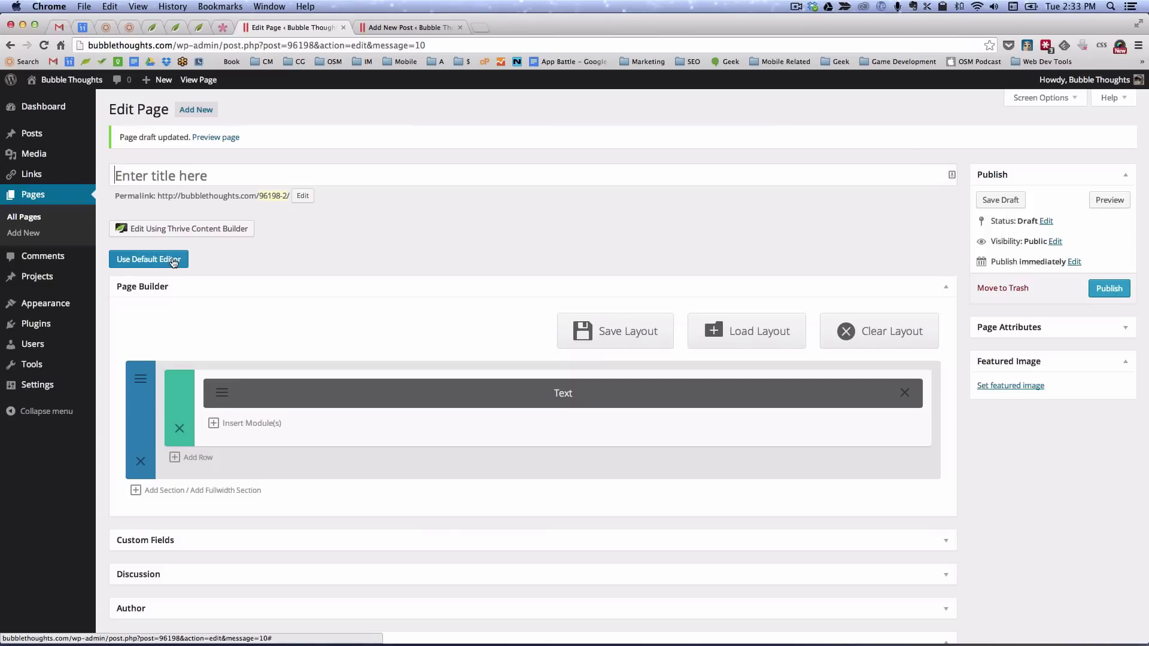
left_click(890, 344)
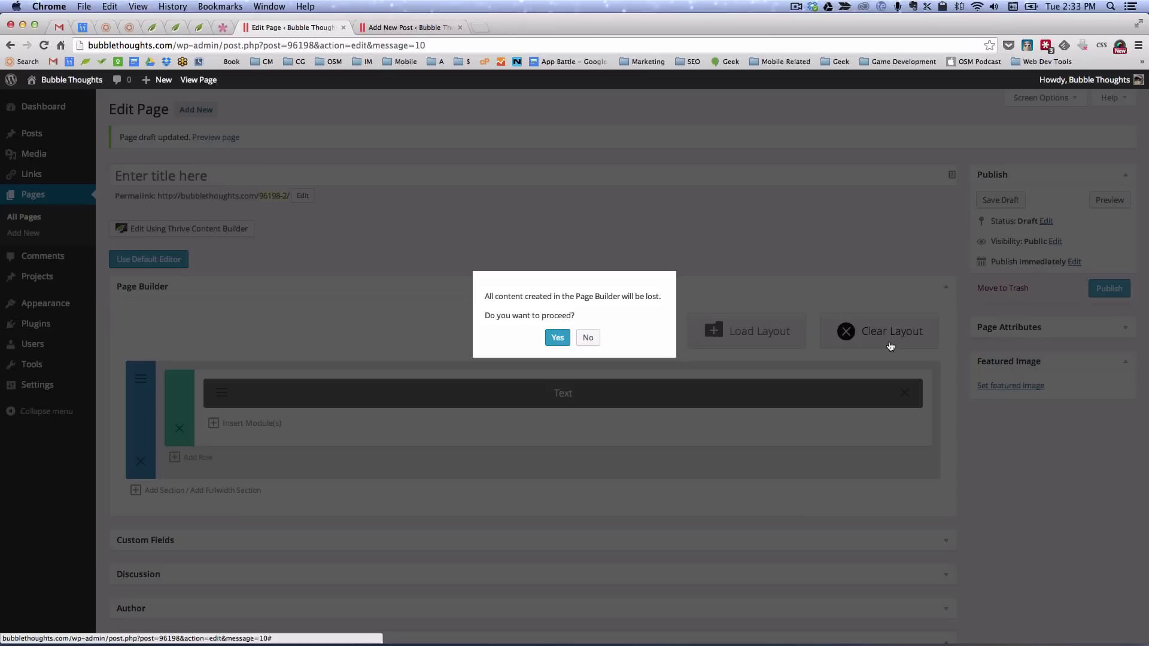
left_click(560, 340)
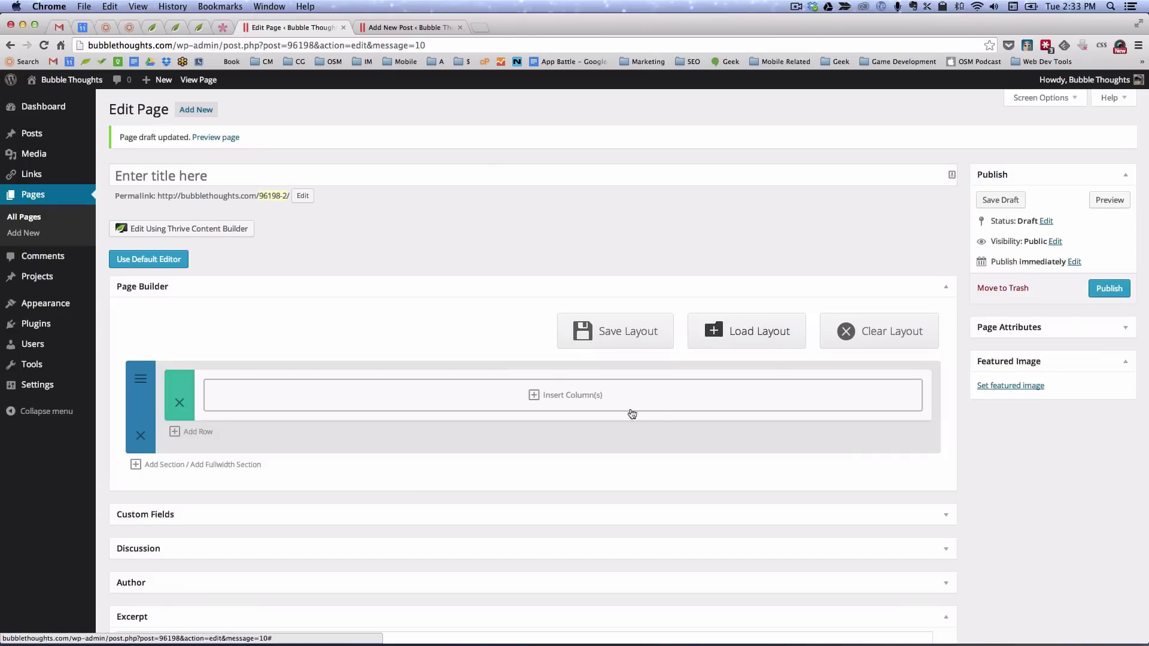
Split the row into 1/3-1/3-1/3 columns and add a Text module with bold TEXT to the first.
left_click(536, 398)
left_click(753, 261)
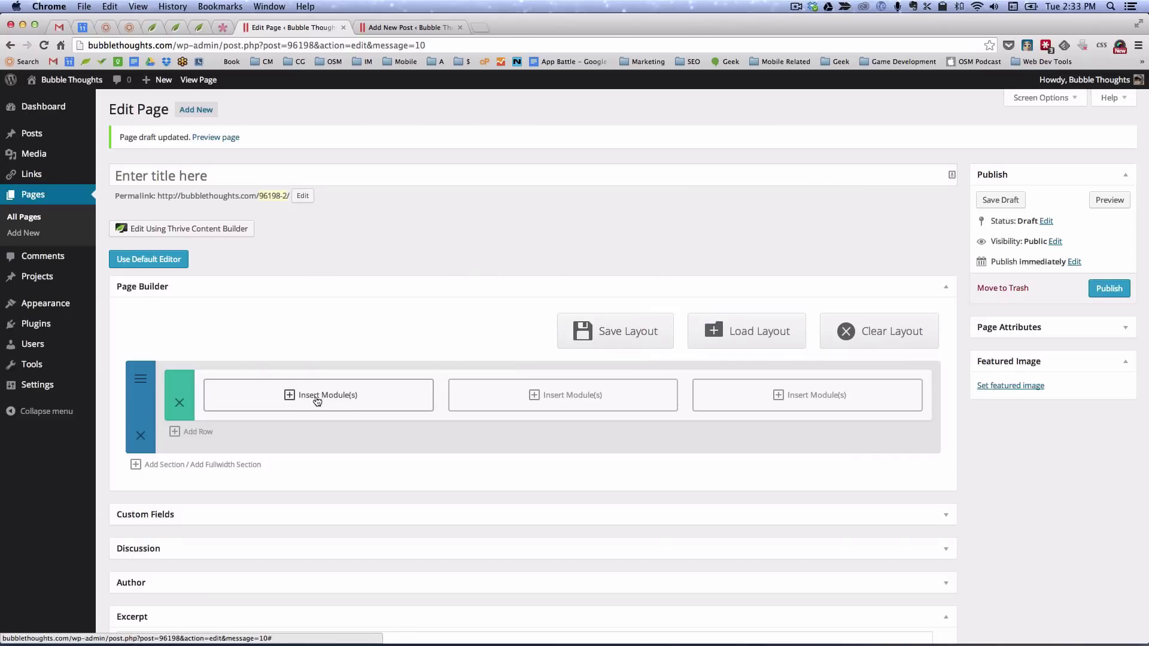
left_click(289, 396)
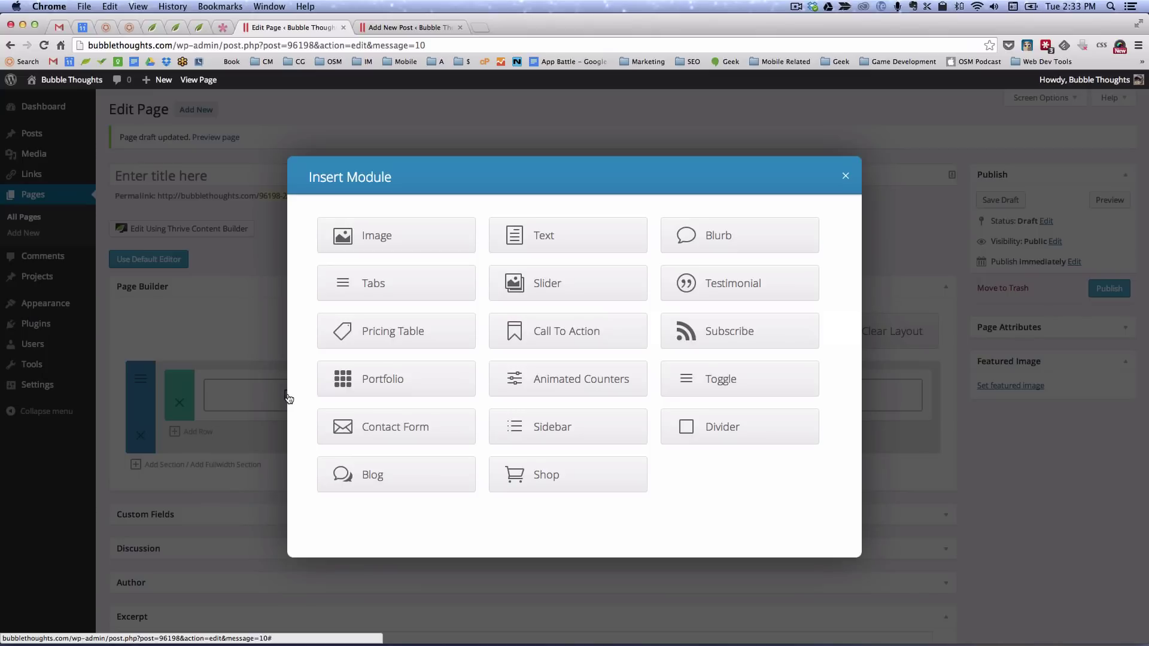
left_click(584, 233)
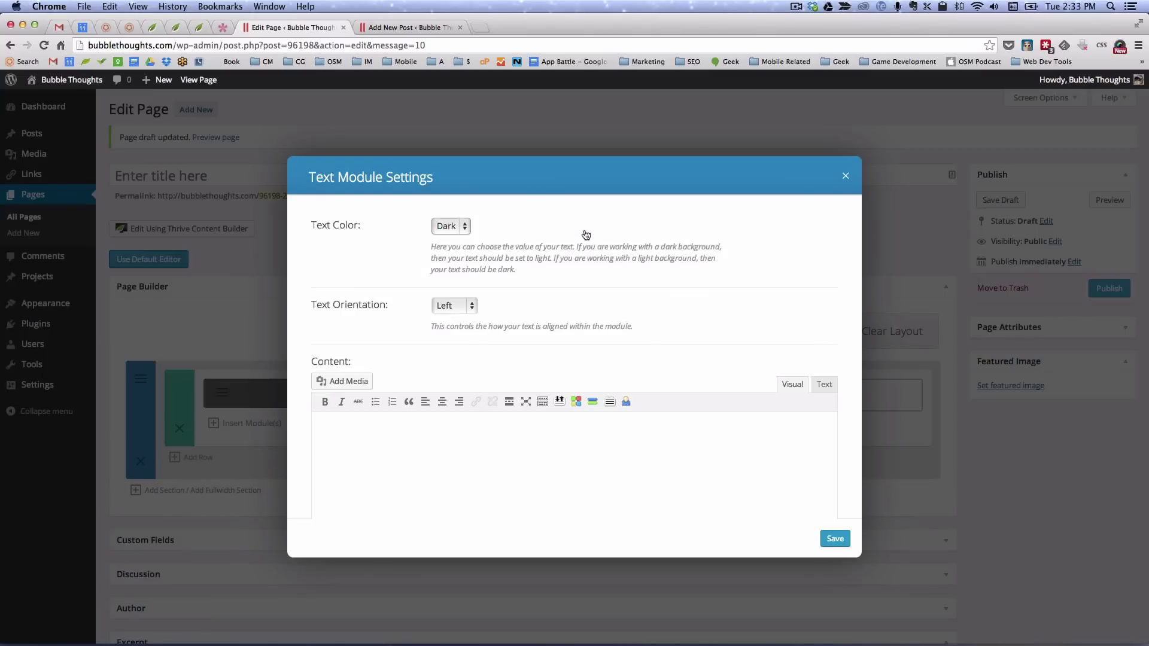
left_click(538, 439)
type("TEXT")
key("super+a")
left_click(324, 401)
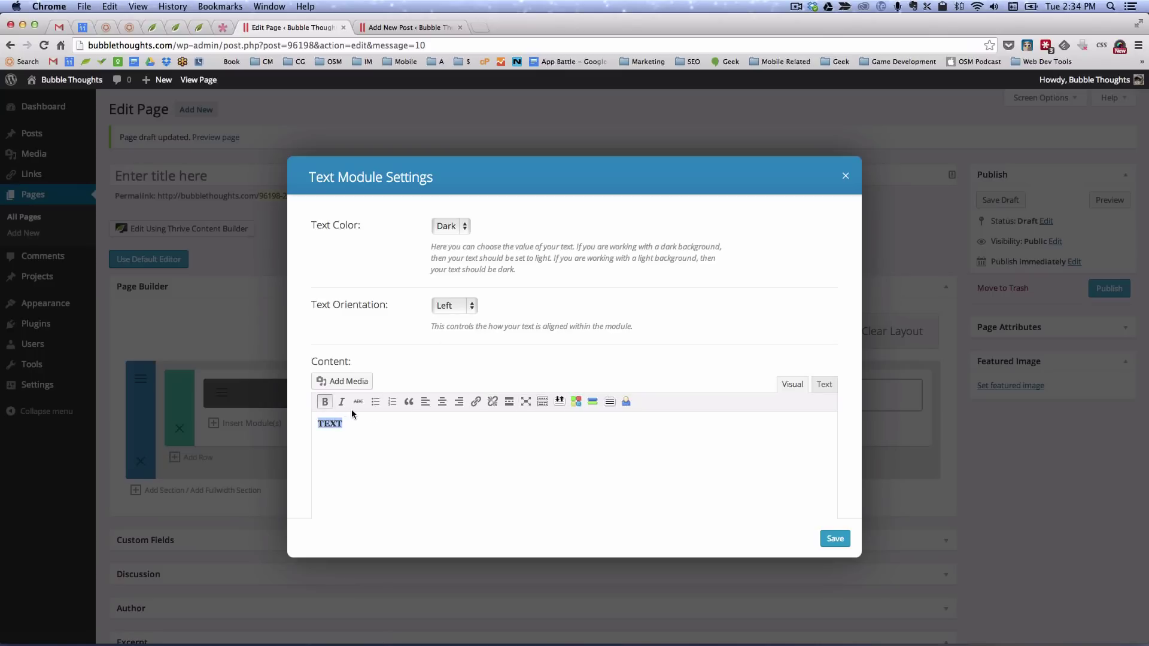
left_click(836, 541)
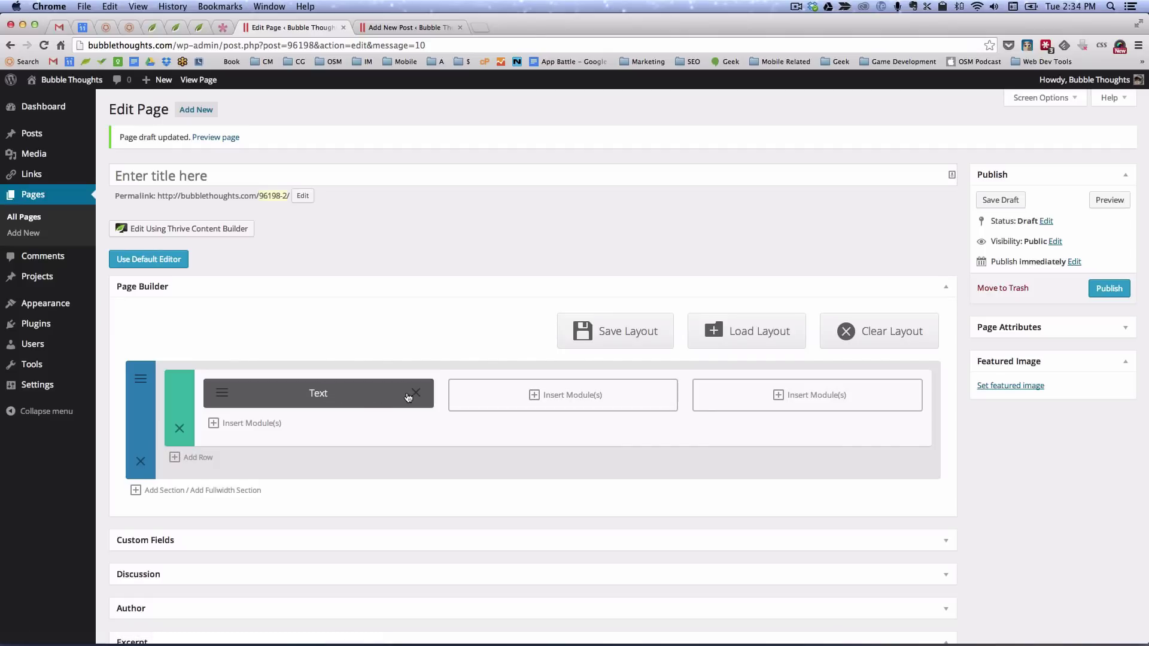
Add a Text module with bold TEXT to the second column.
left_click(222, 397)
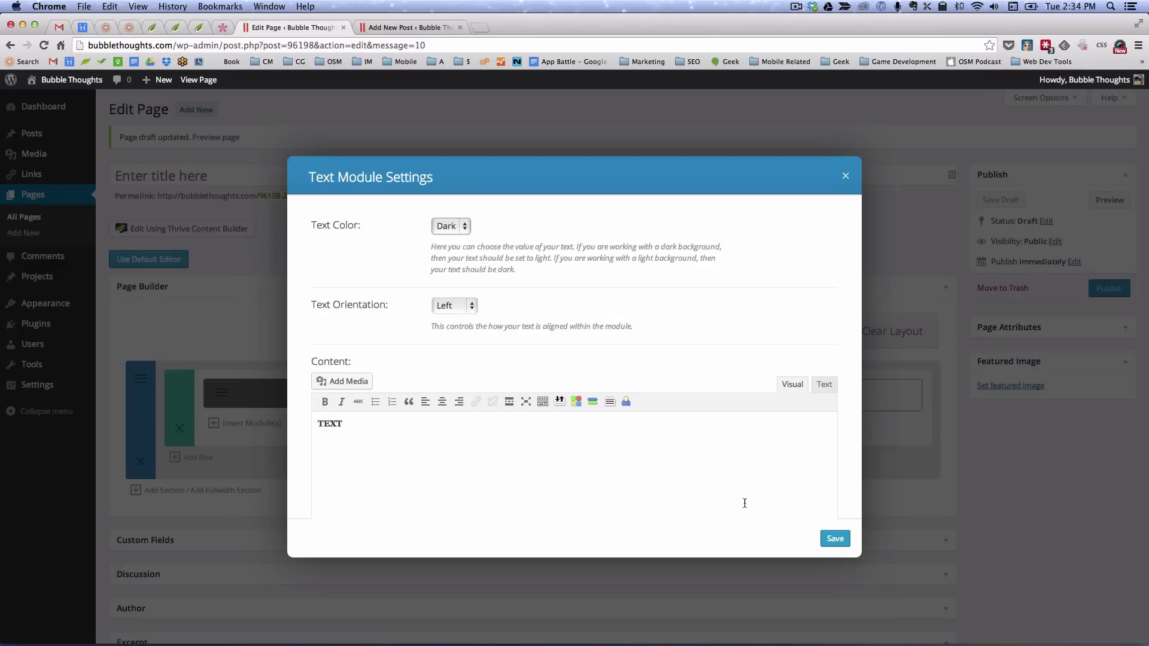
left_click(841, 177)
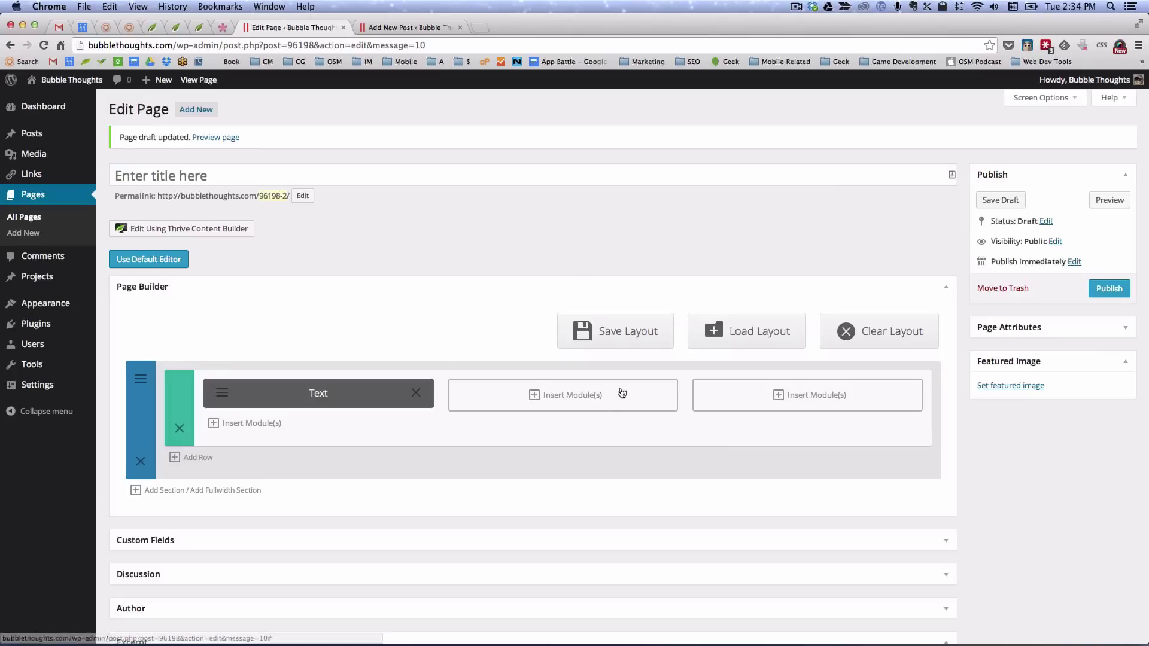
left_click(541, 396)
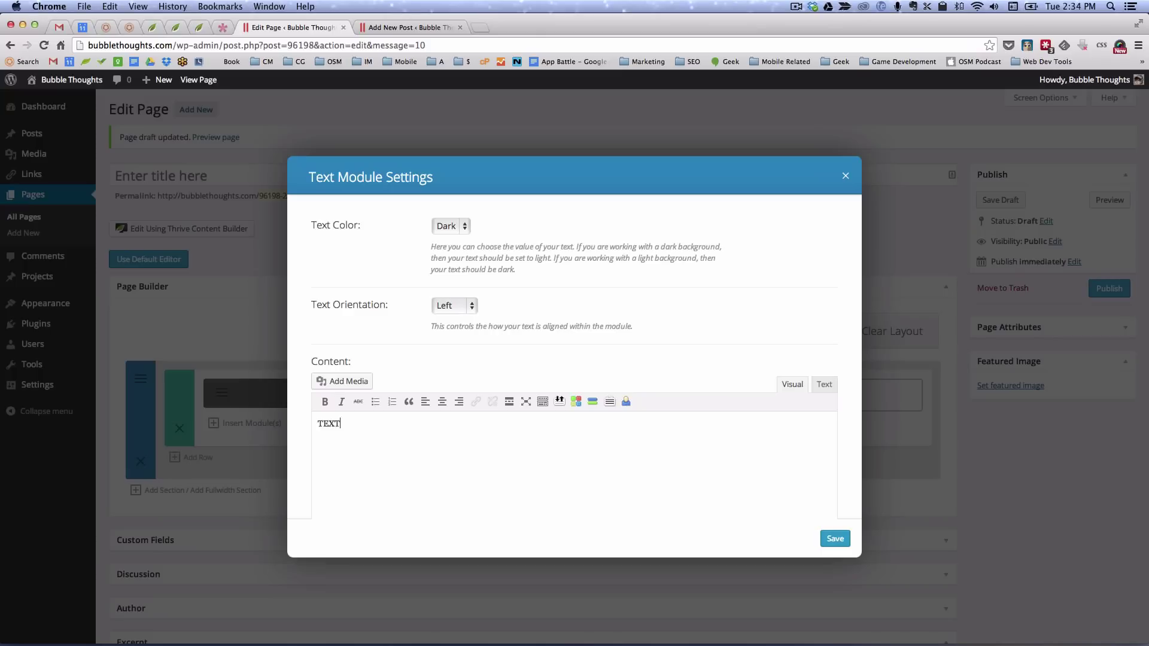
key("super+a")
key("super+c")
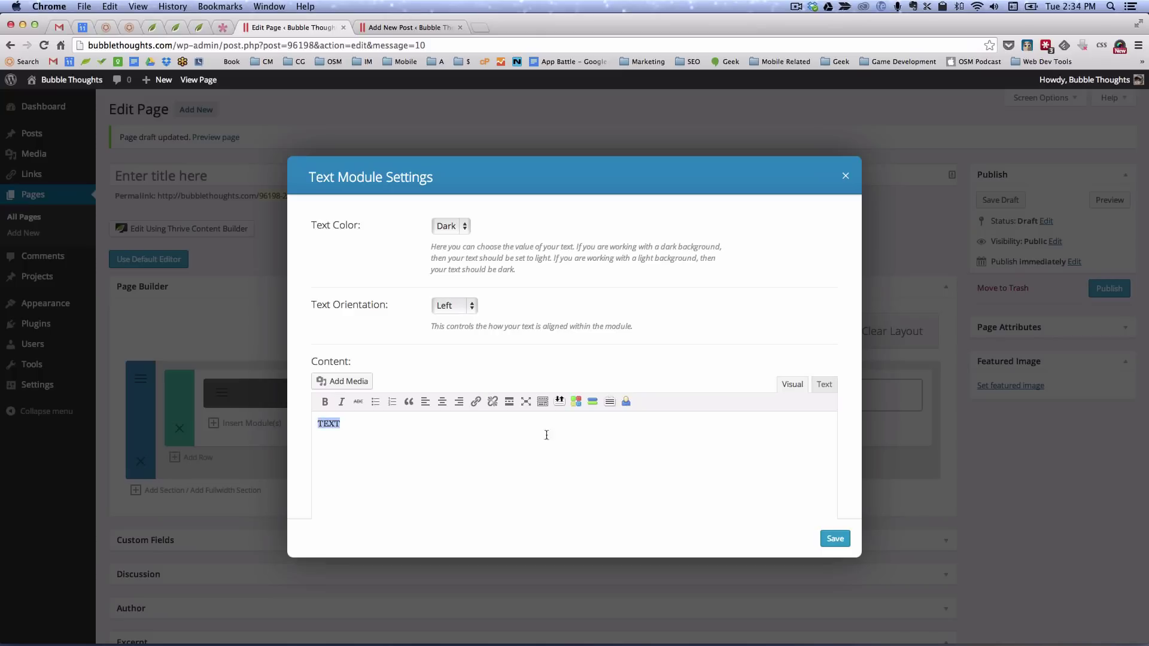
left_click(325, 403)
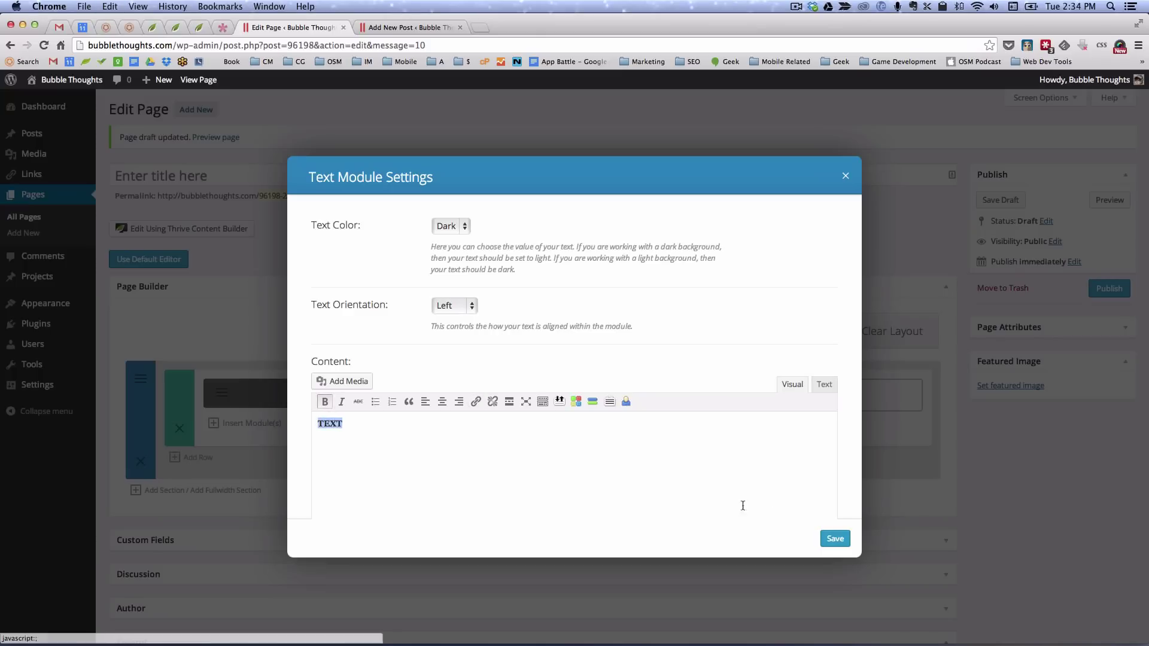
left_click(835, 538)
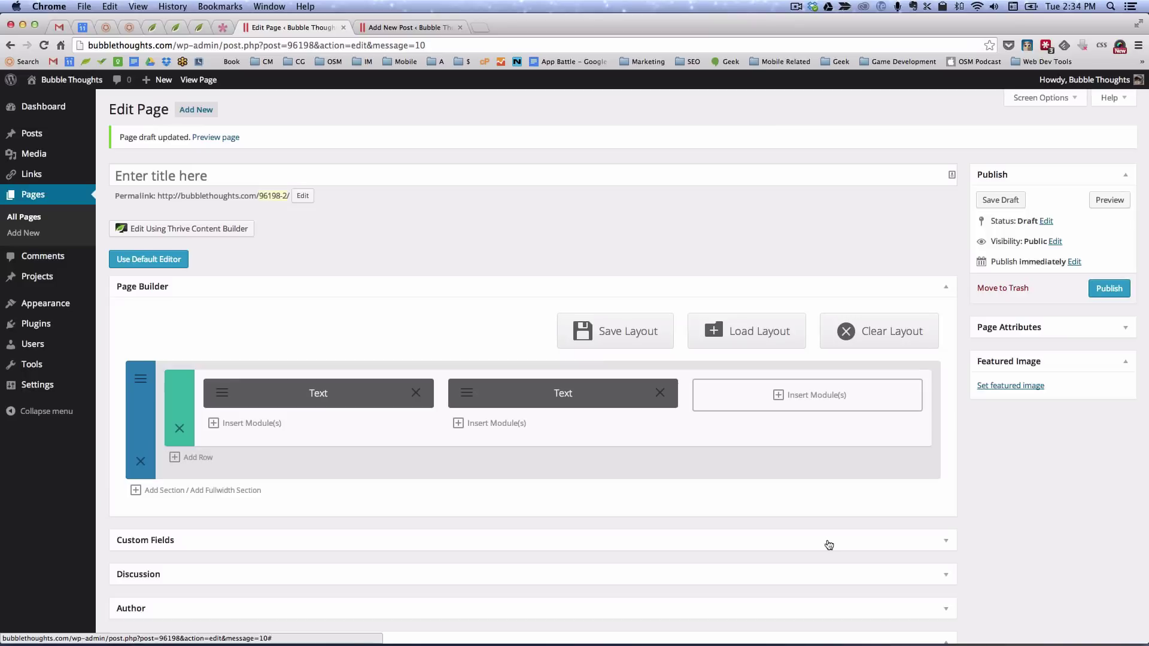
Add a Text module with the pasted bold TEXT to the third column.
left_click(777, 403)
left_click(590, 240)
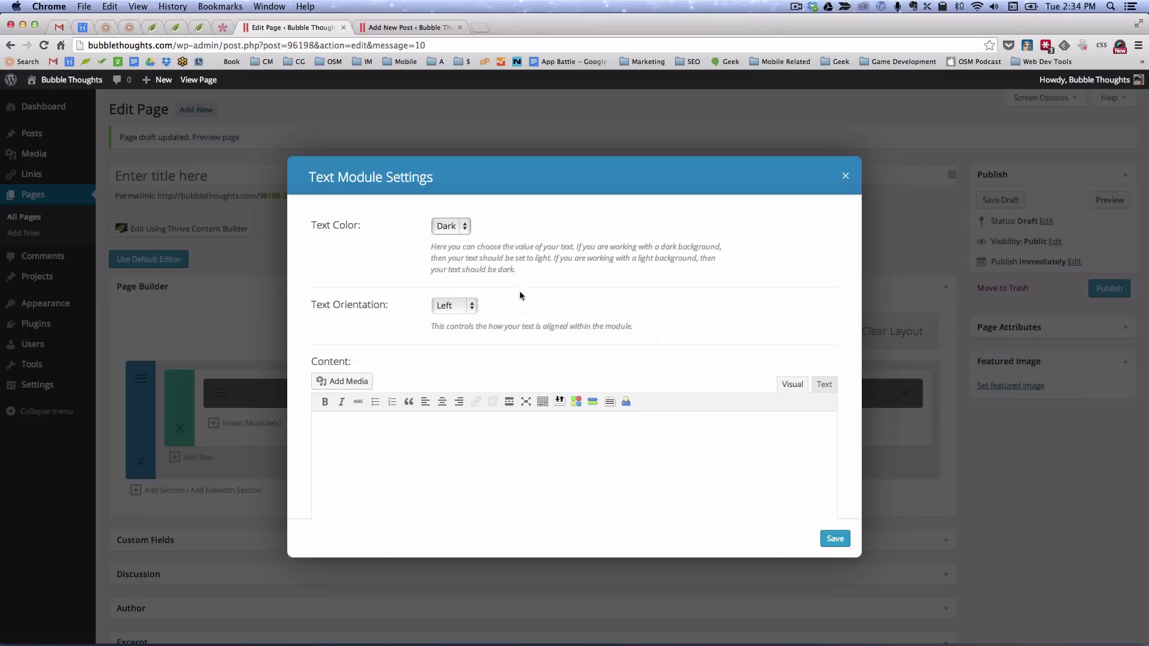
key("super+v")
left_click(837, 539)
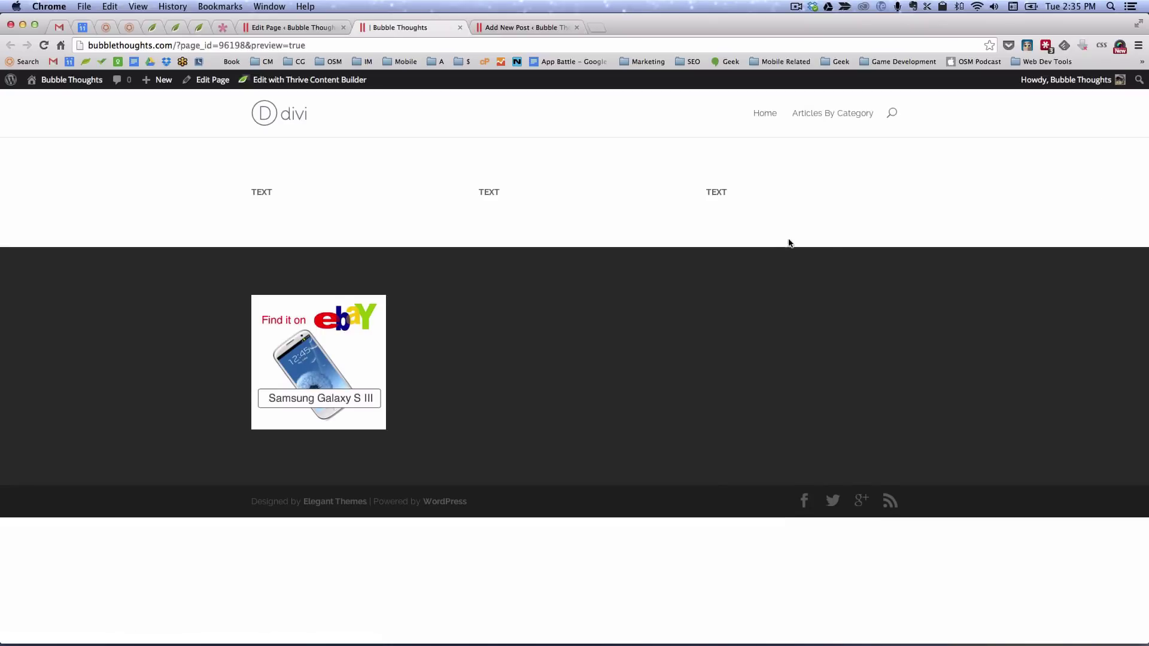
double_click(265, 194)
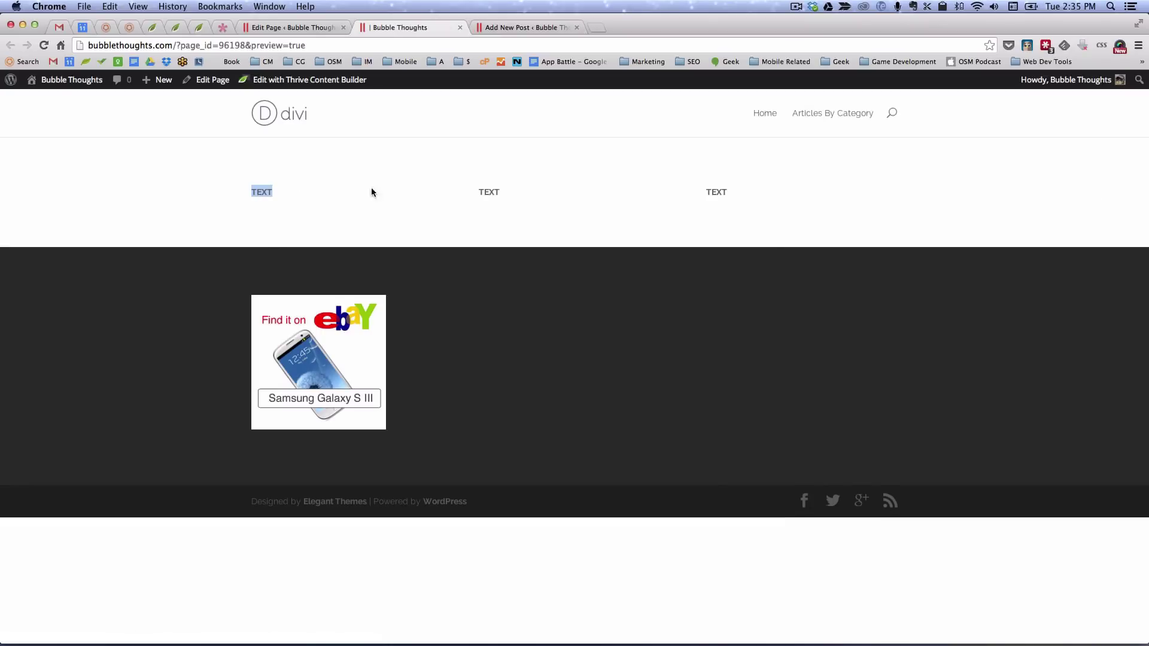
double_click(483, 192)
left_click_drag(711, 189, 726, 197)
double_click(263, 193)
double_click(489, 190)
double_click(718, 194)
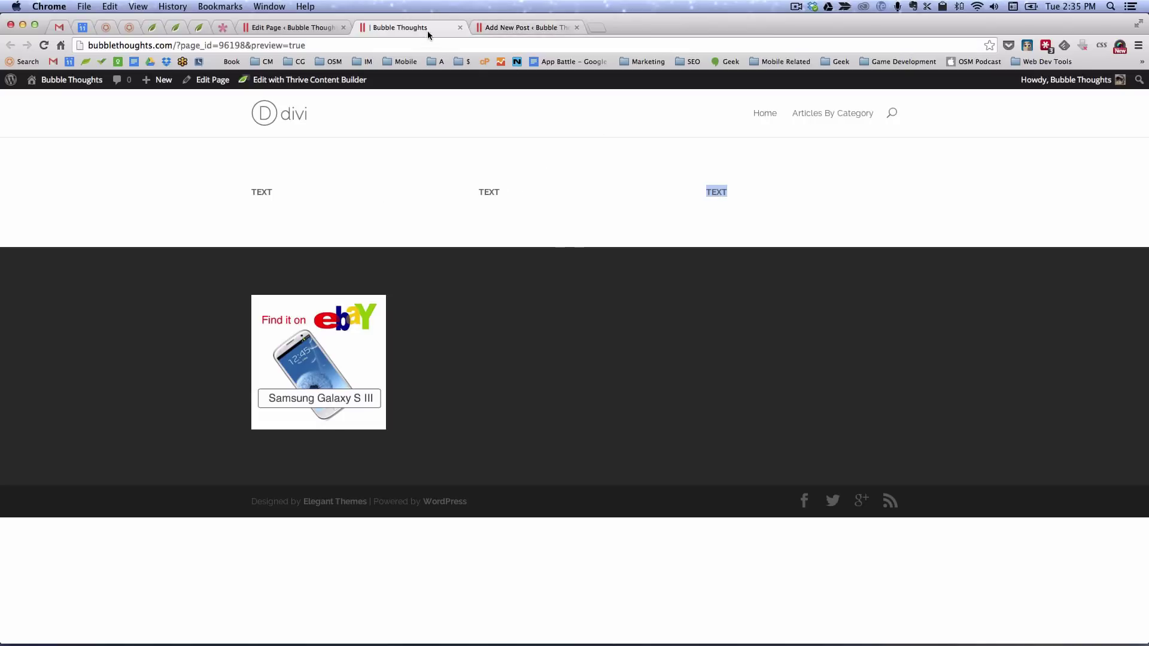
left_click(460, 28)
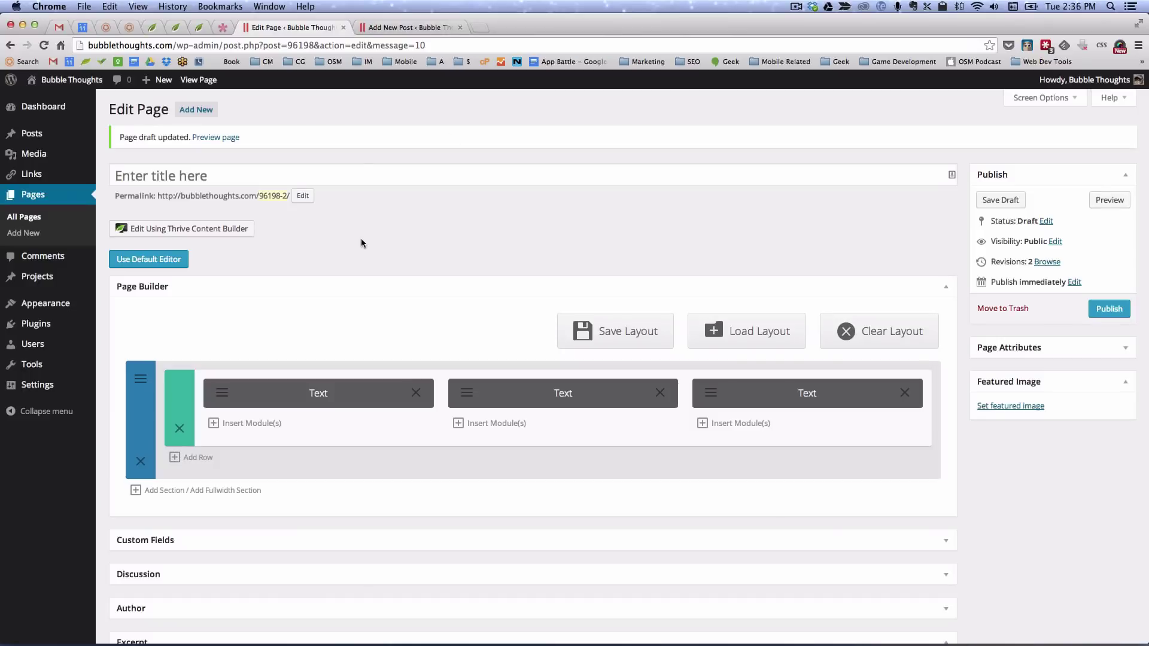
Open the page in Thrive Content Builder and insert a 1/3-1/3-1/3 column layout at the top.
left_click(209, 230)
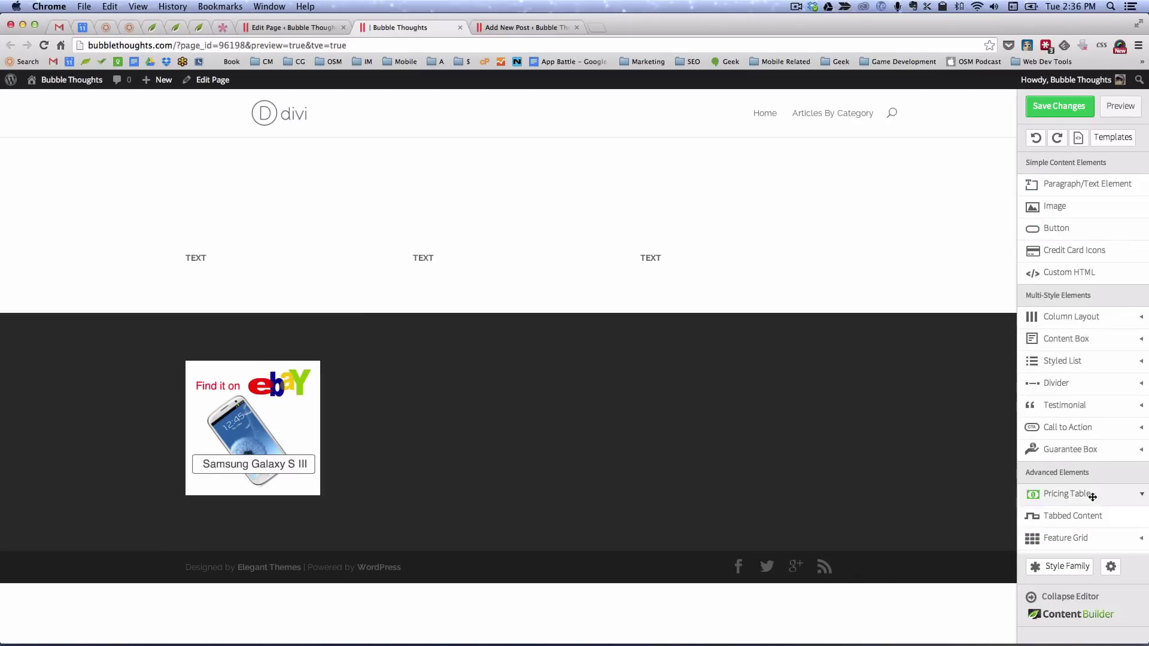
left_click(1080, 320)
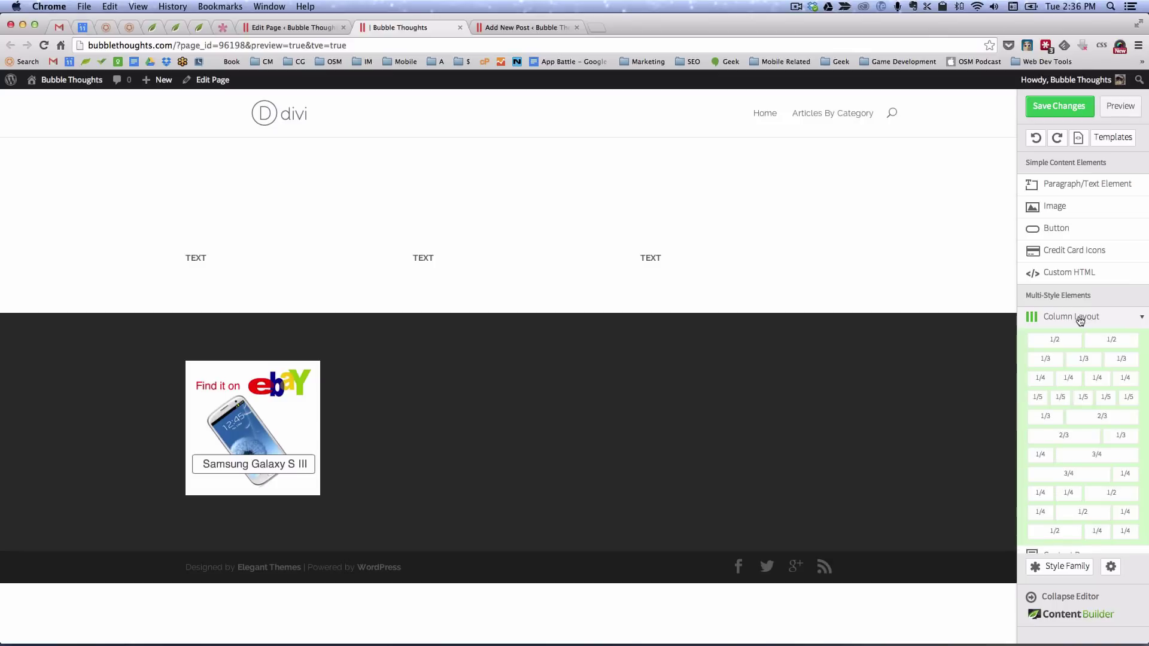
left_click(1087, 360)
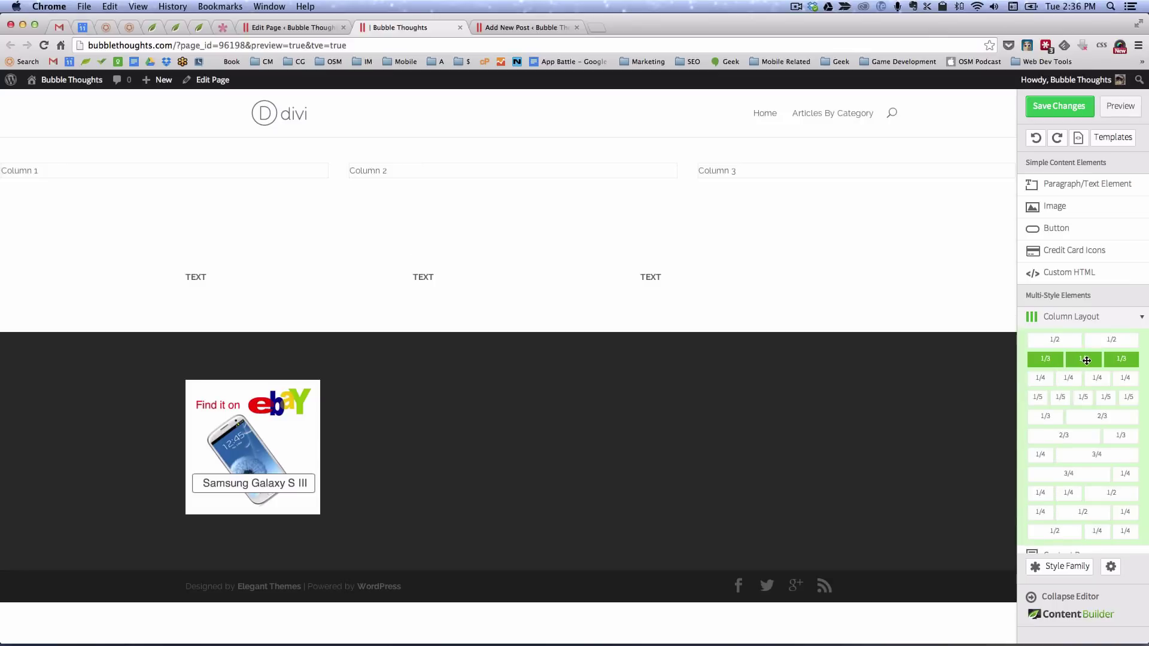
mouse_move(628, 172)
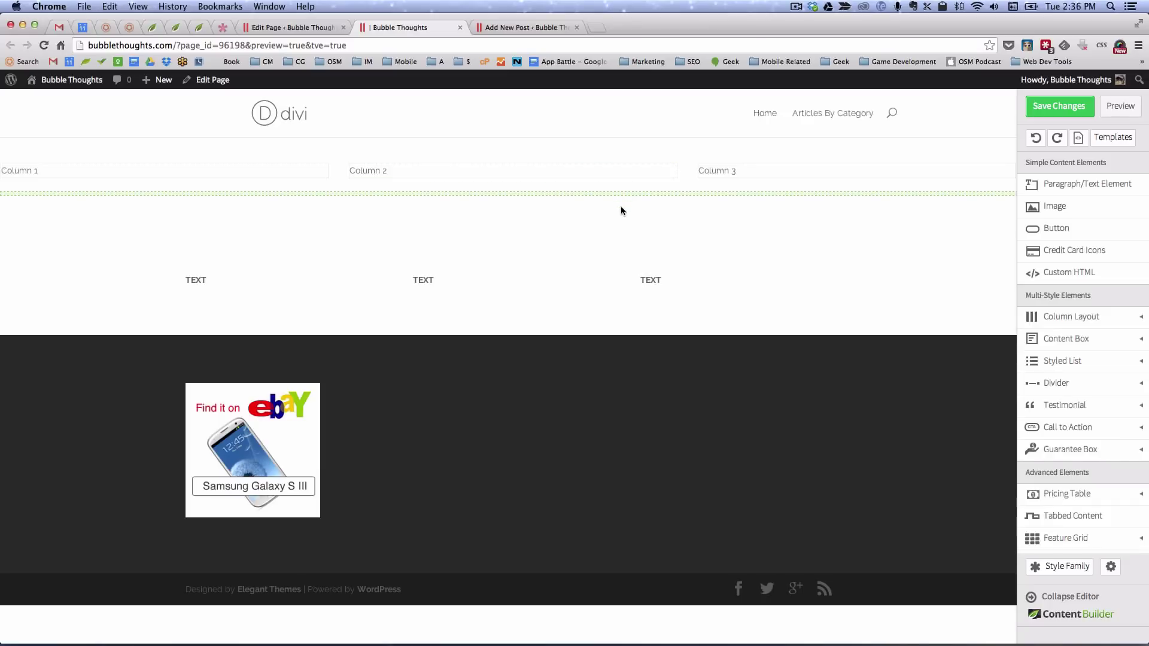
left_click(244, 173)
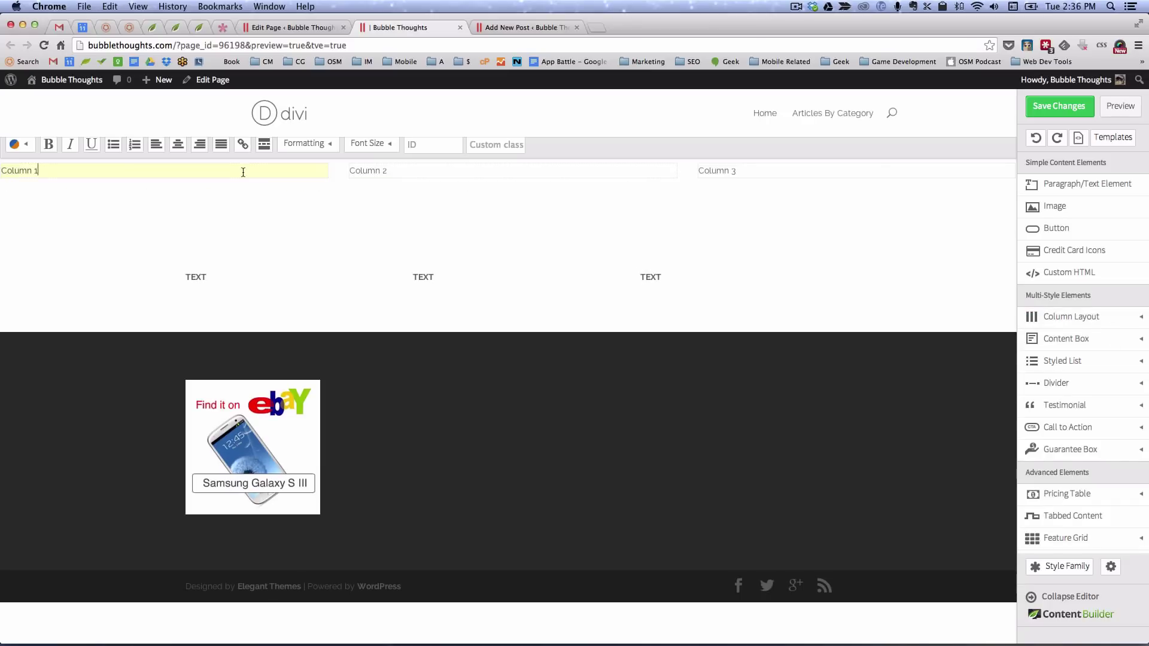
Place a content box in Column 1 and change its colour to grey.
left_click(1126, 339)
left_click_drag(1043, 398, 257, 181)
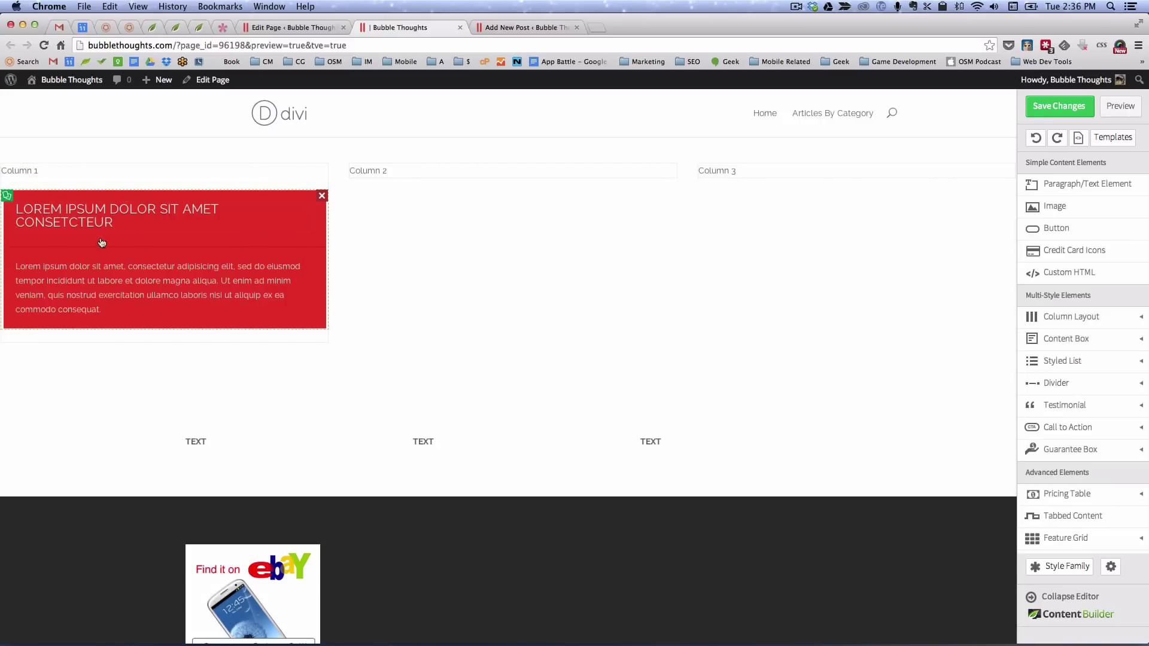
left_click(6, 195)
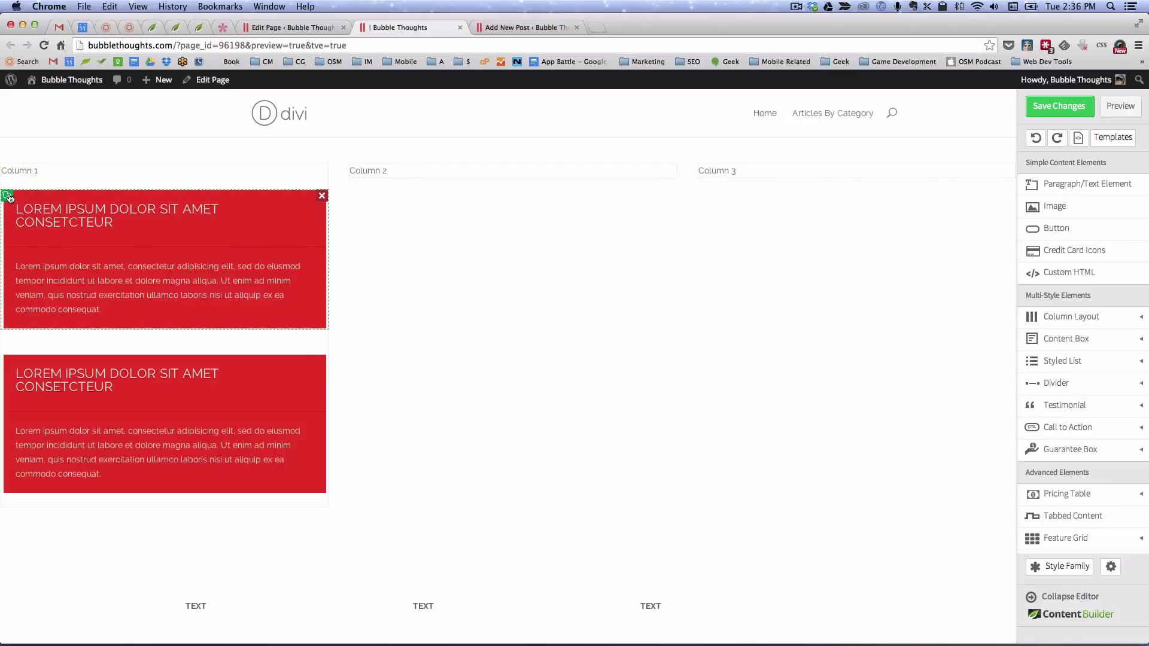
left_click(320, 361)
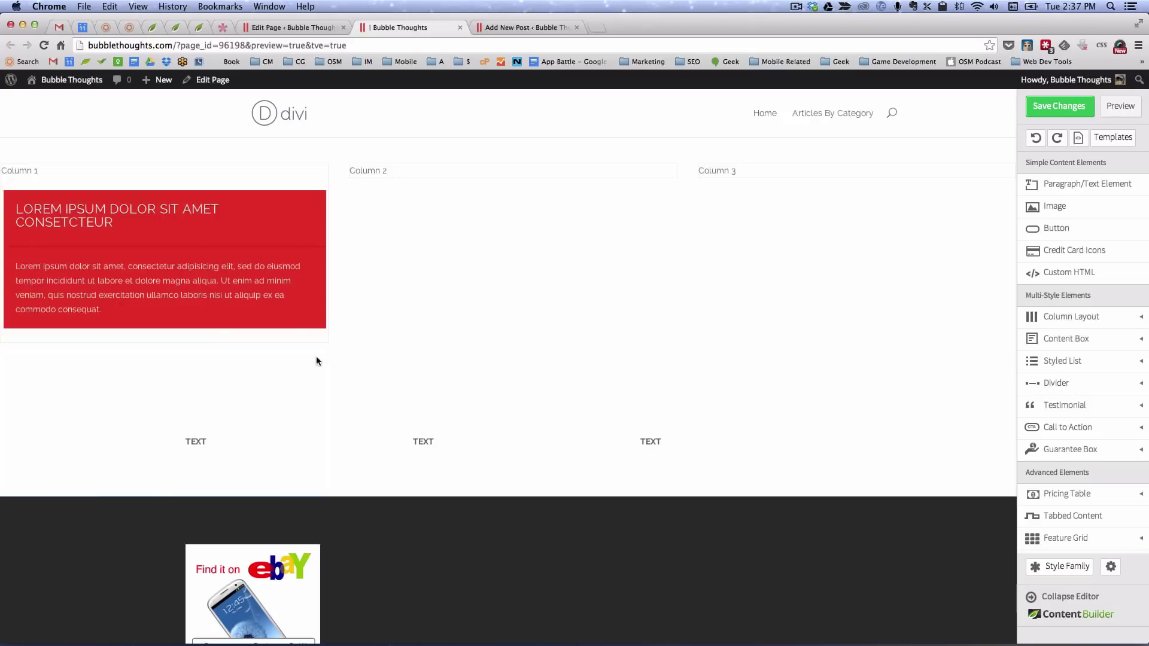
left_click(111, 235)
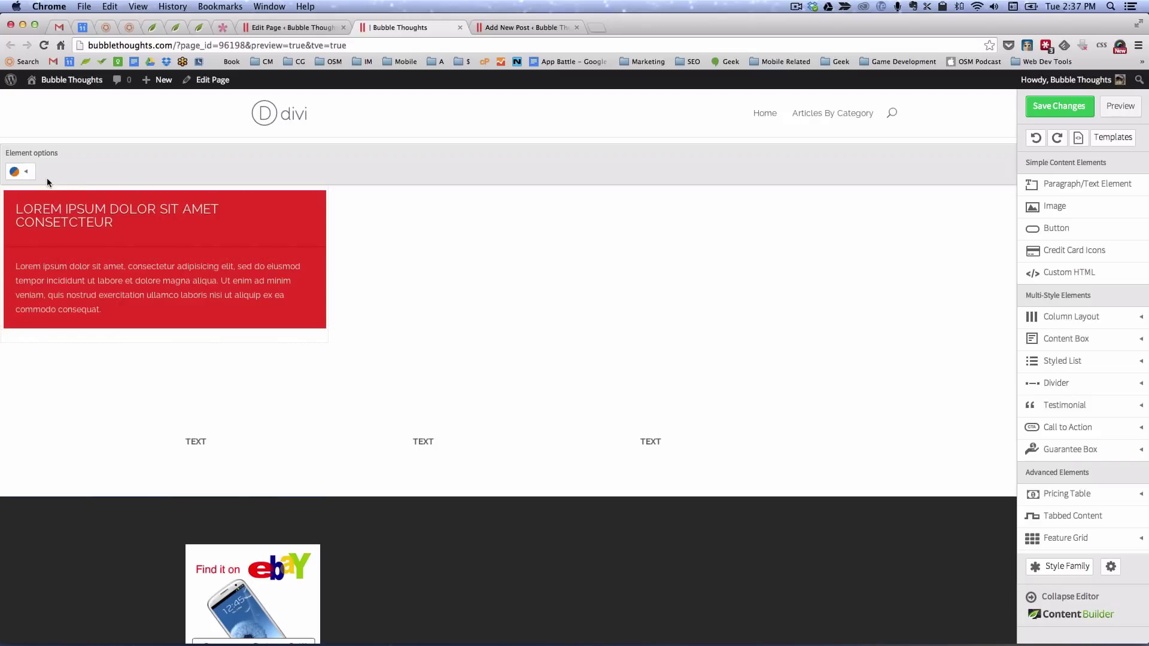
left_click(28, 174)
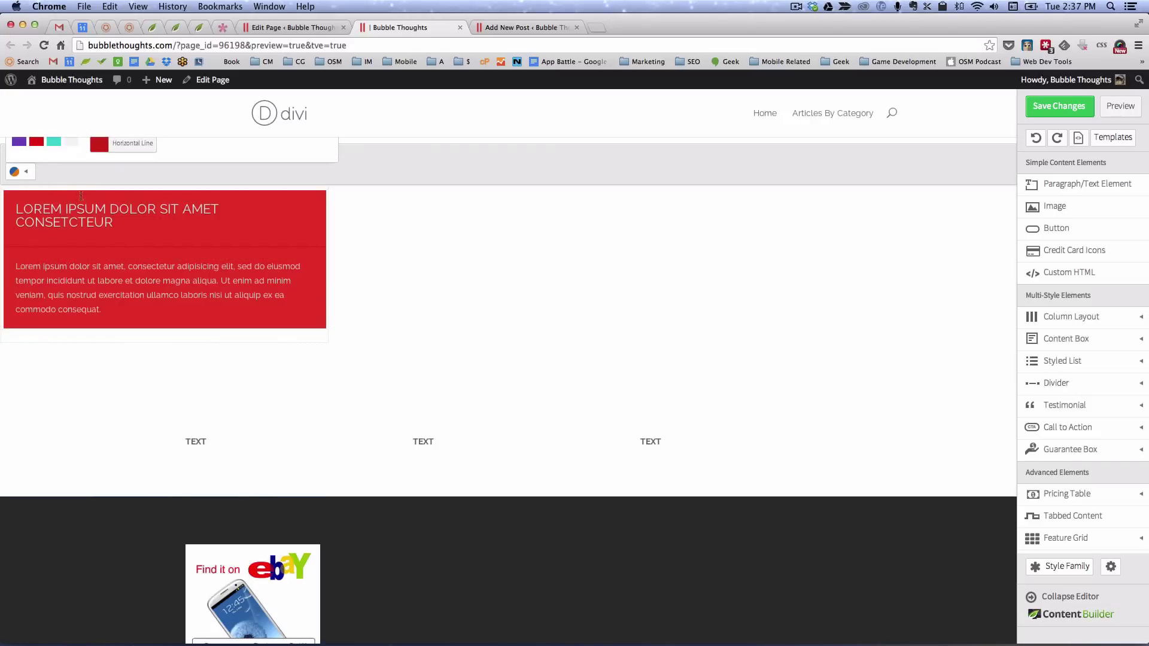
left_click(71, 148)
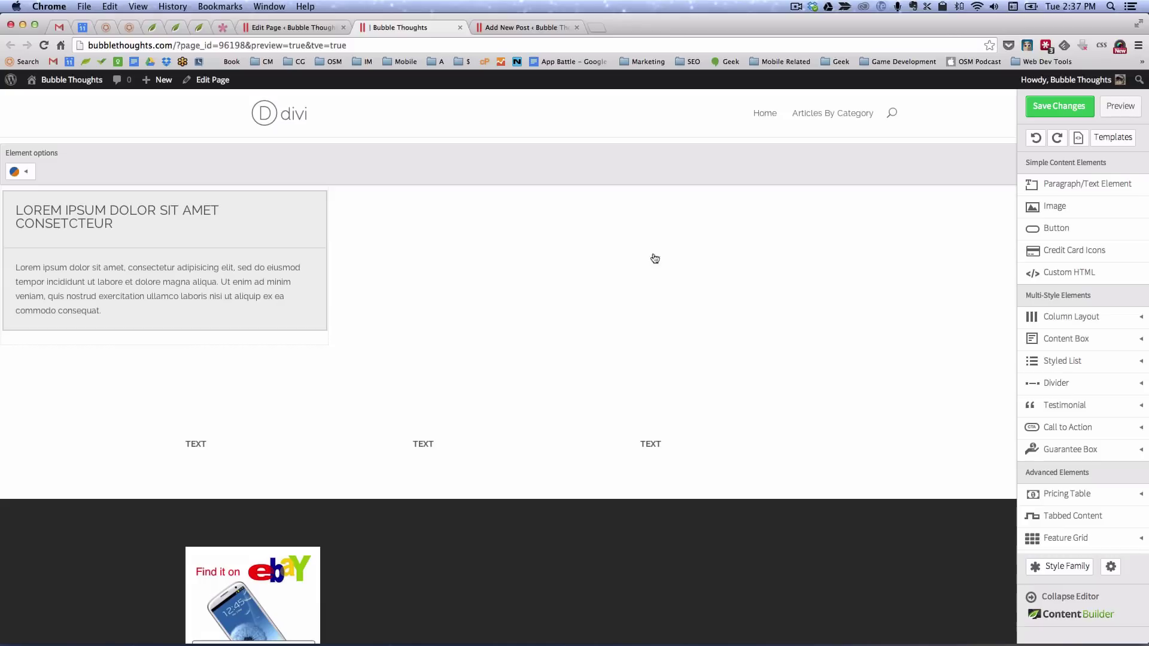
Add an ADD TO CART button inside the grey box and make it green.
left_click_drag(1003, 236, 175, 326)
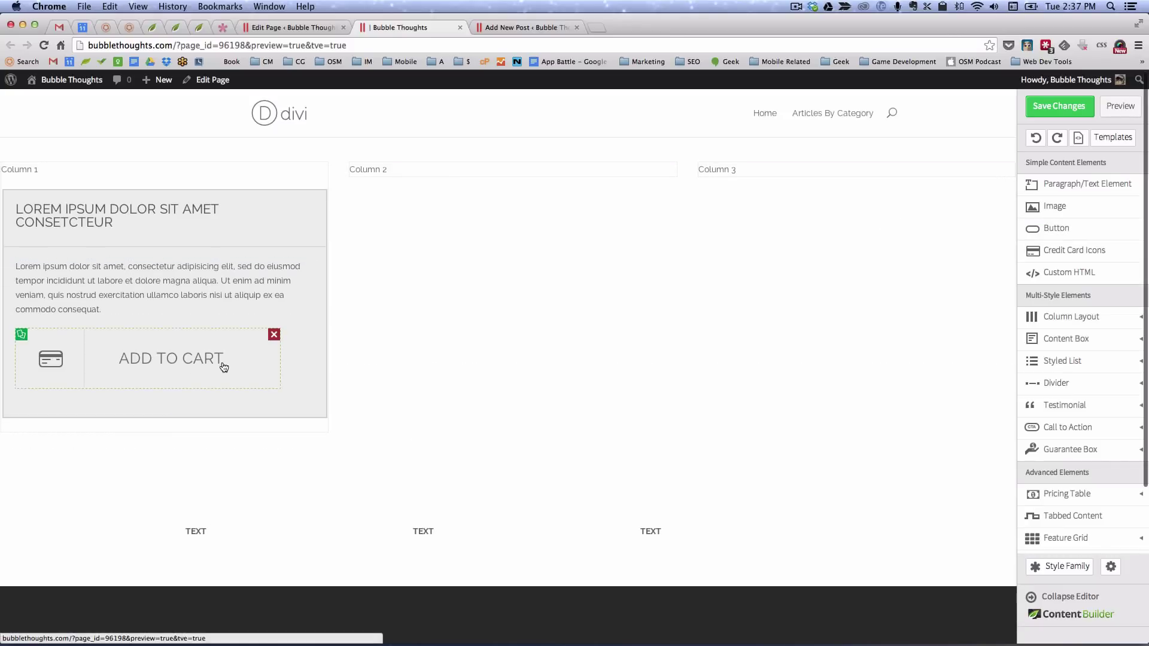
left_click(106, 367)
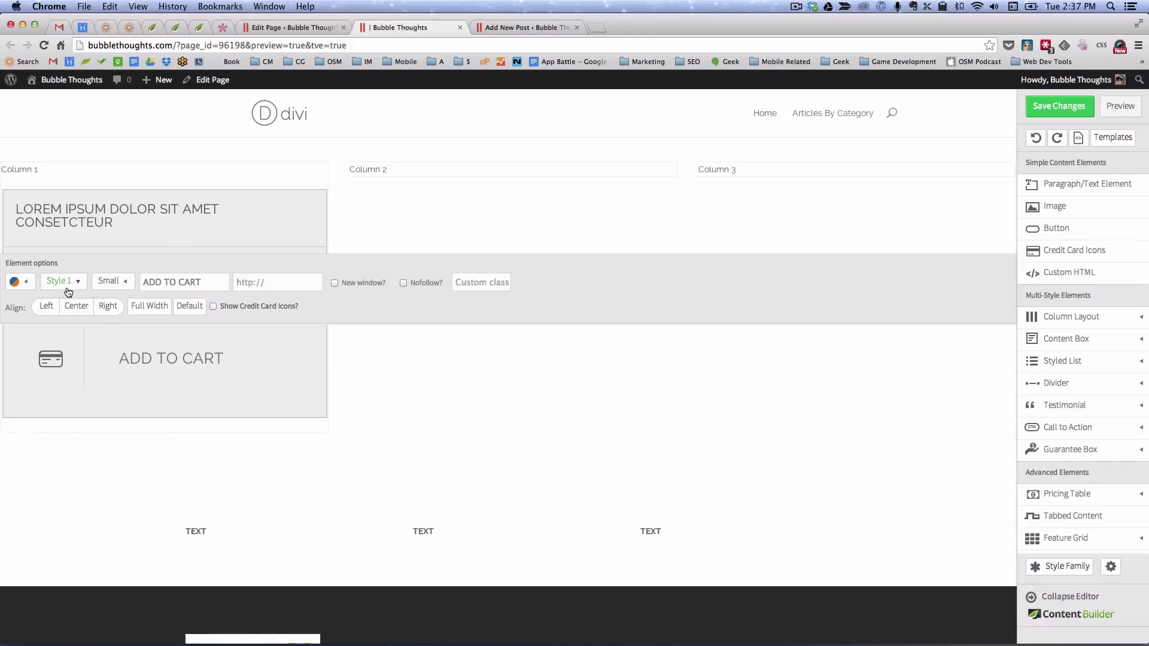
left_click(27, 283)
left_click(60, 195)
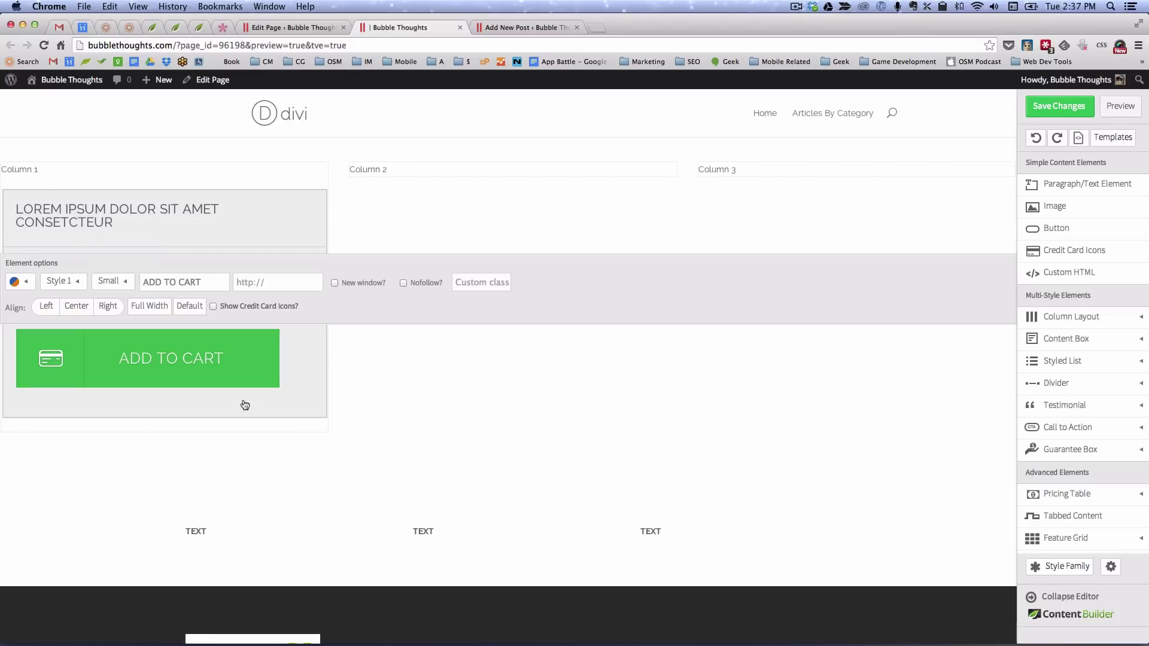
left_click(293, 388)
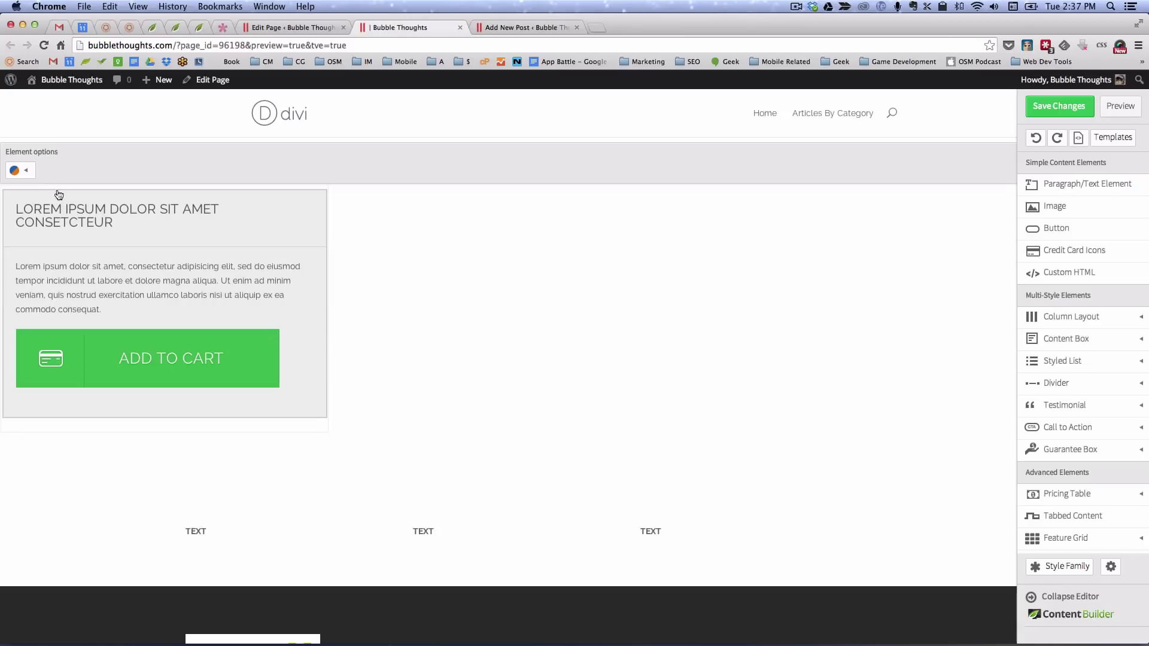
Duplicate the grey content box into Column 2 and Column 3, then save the changes.
left_click(99, 136)
left_click(7, 196)
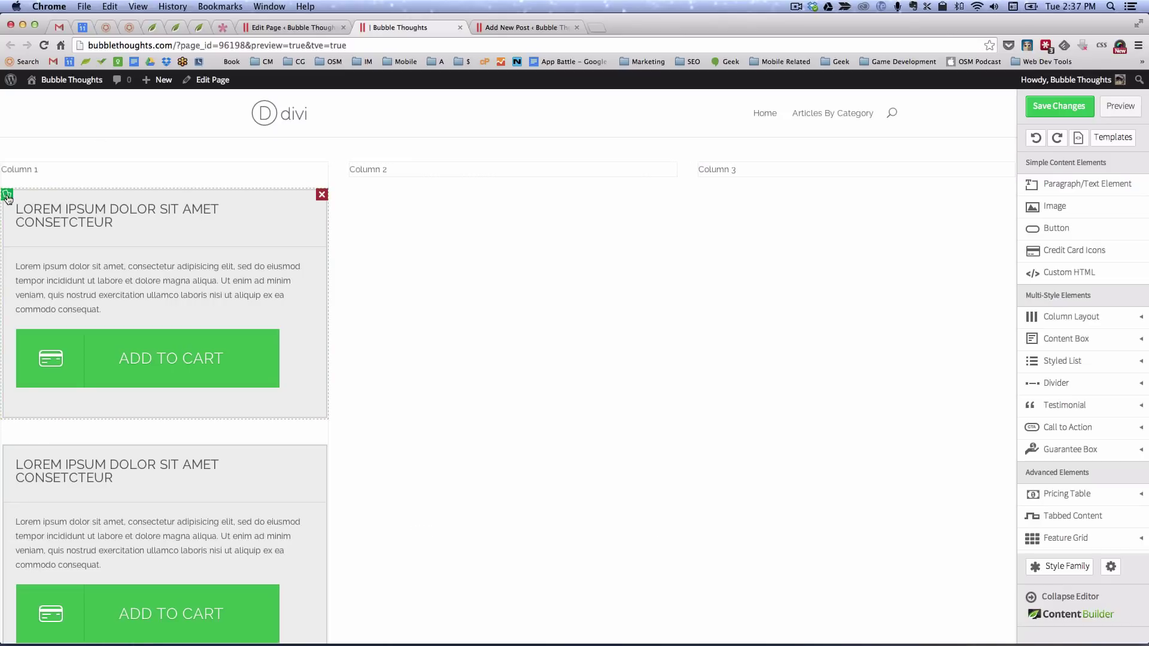
left_click_drag(44, 448, 452, 200)
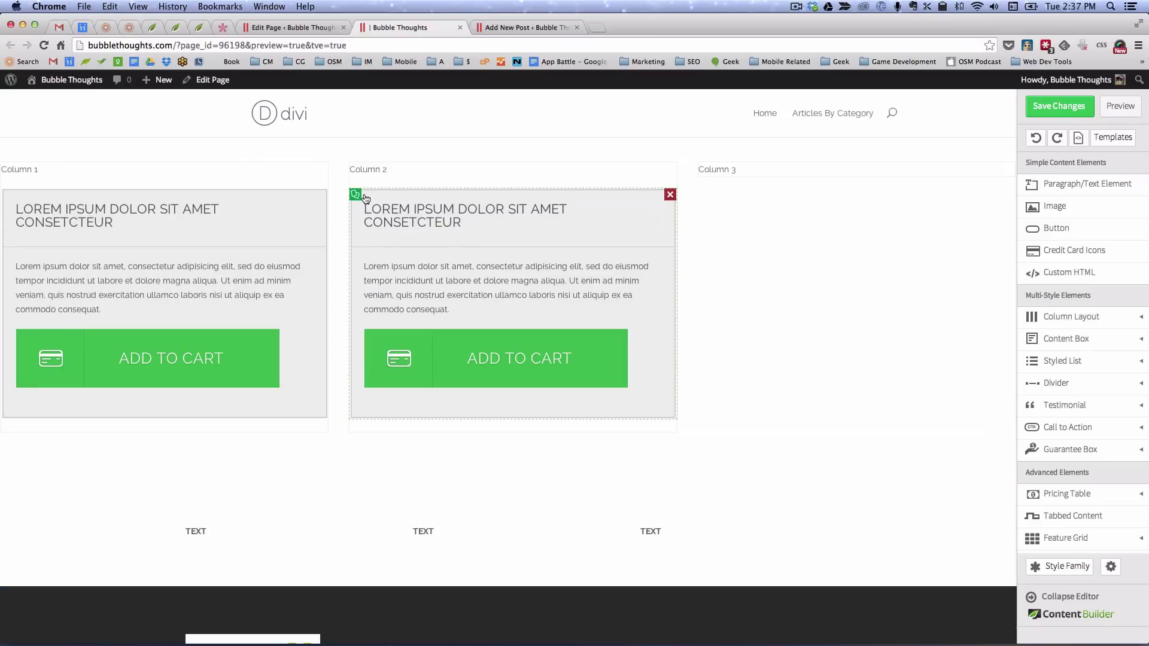
left_click(354, 197)
left_click_drag(384, 451, 741, 198)
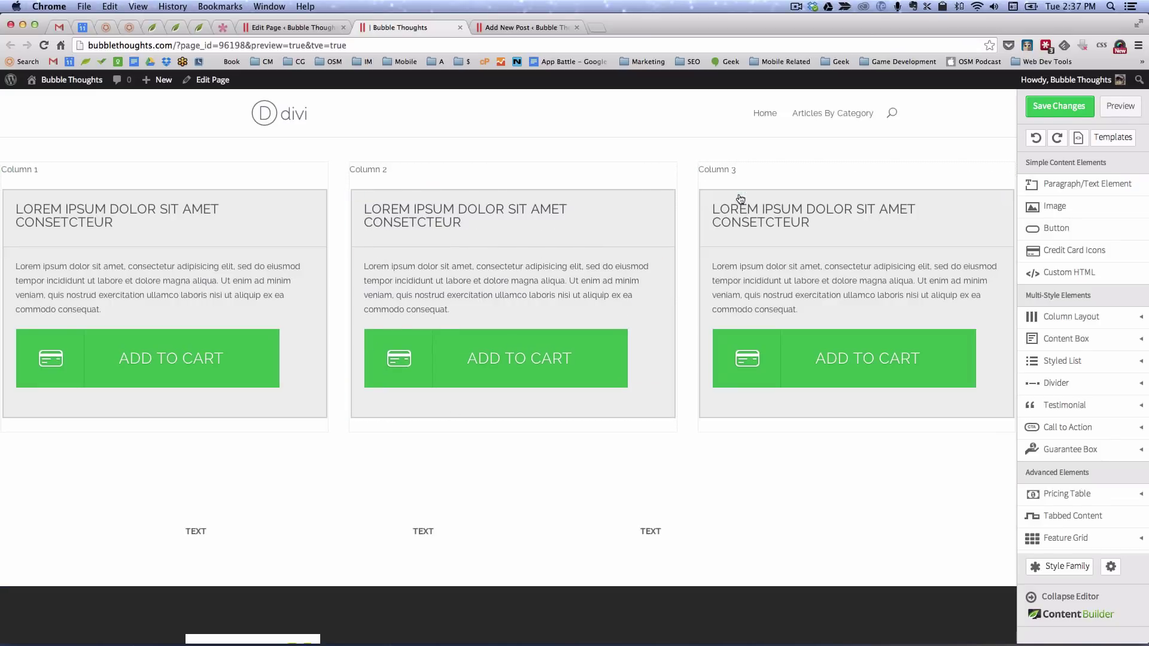
left_click(1083, 115)
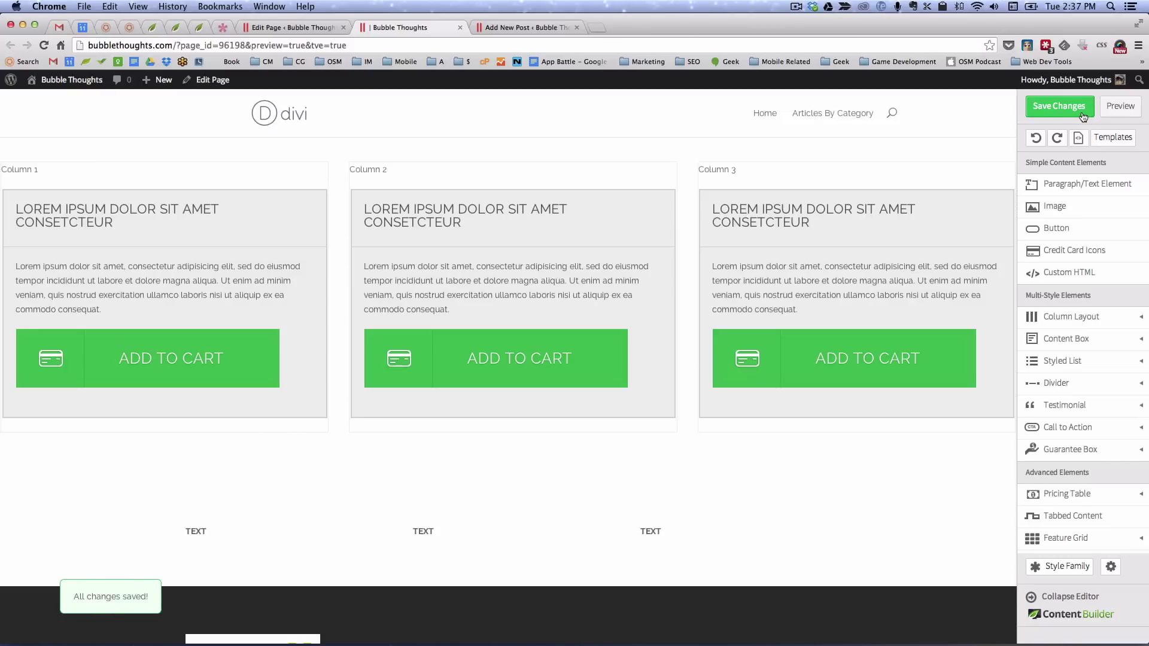
left_click(190, 530)
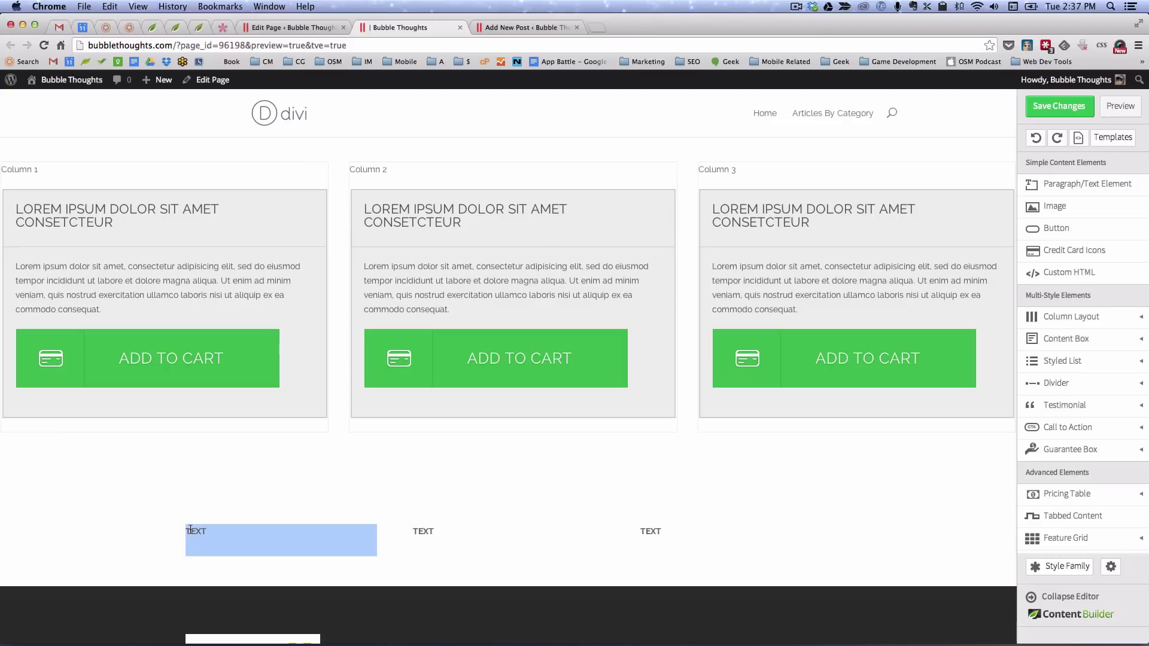
left_click(415, 532)
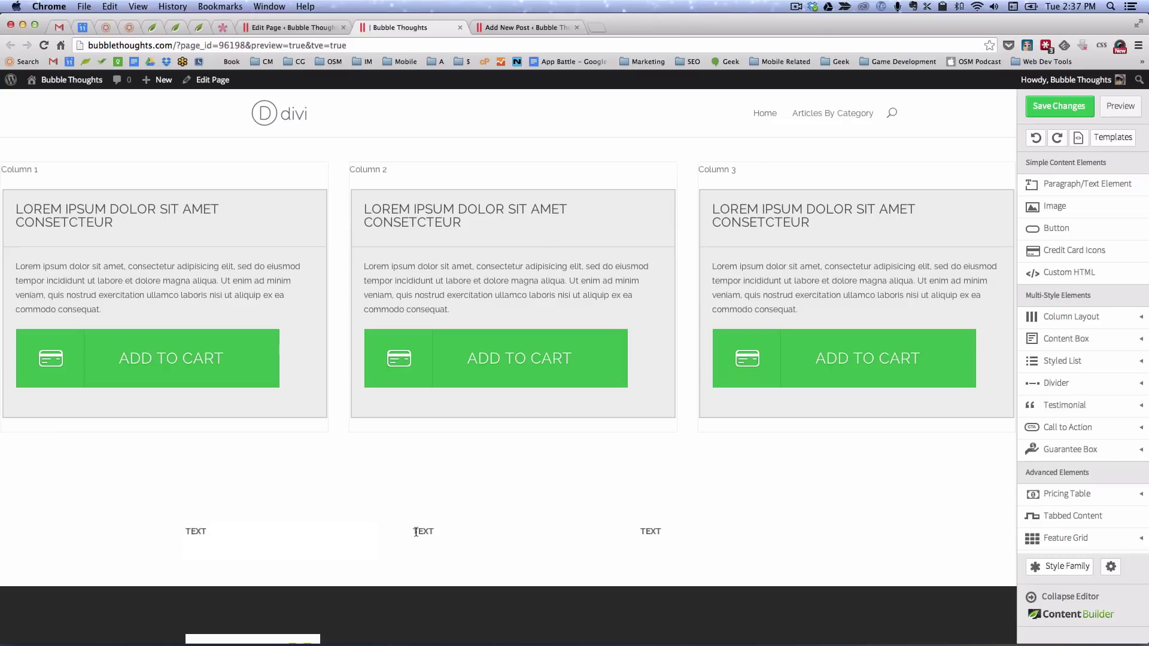
double_click(646, 531)
left_click(326, 27)
left_click_drag(337, 393, 365, 392)
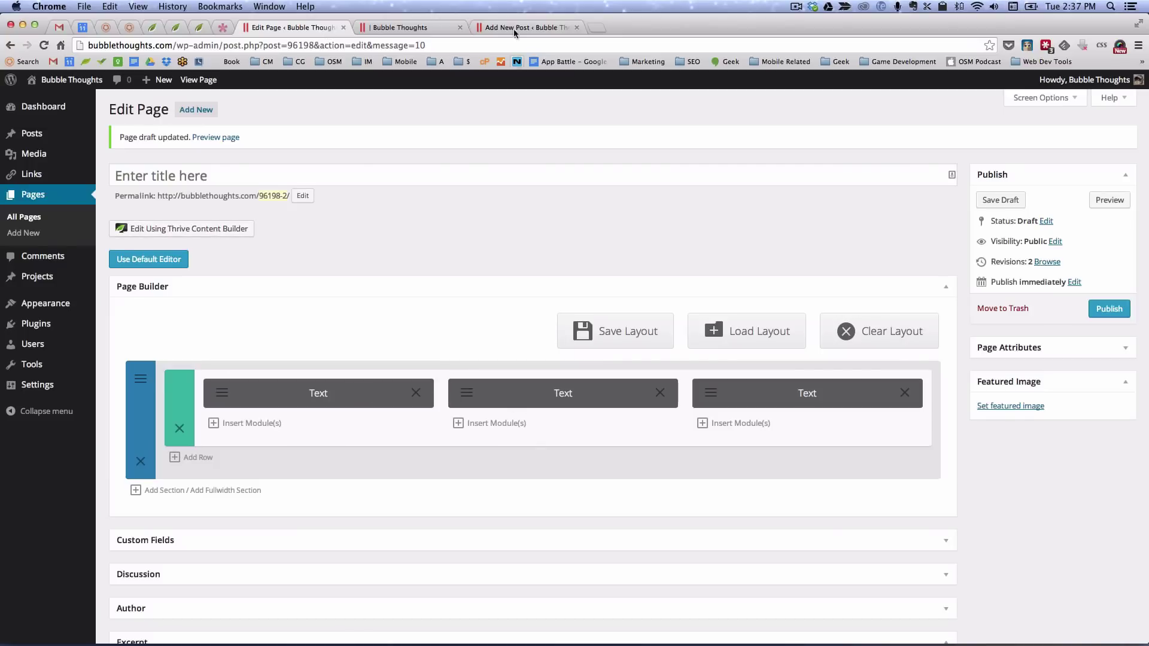
left_click(406, 27)
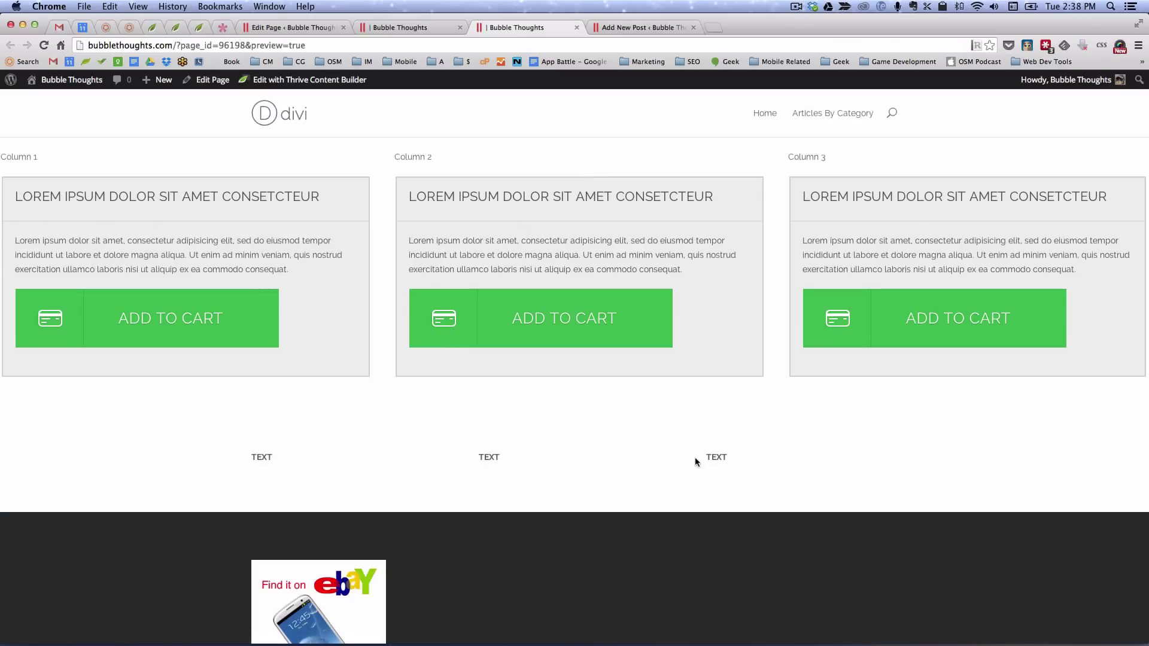
Check the preview at a narrow window width, restore the width, and close the preview.
left_click_drag(372, 452, 747, 456)
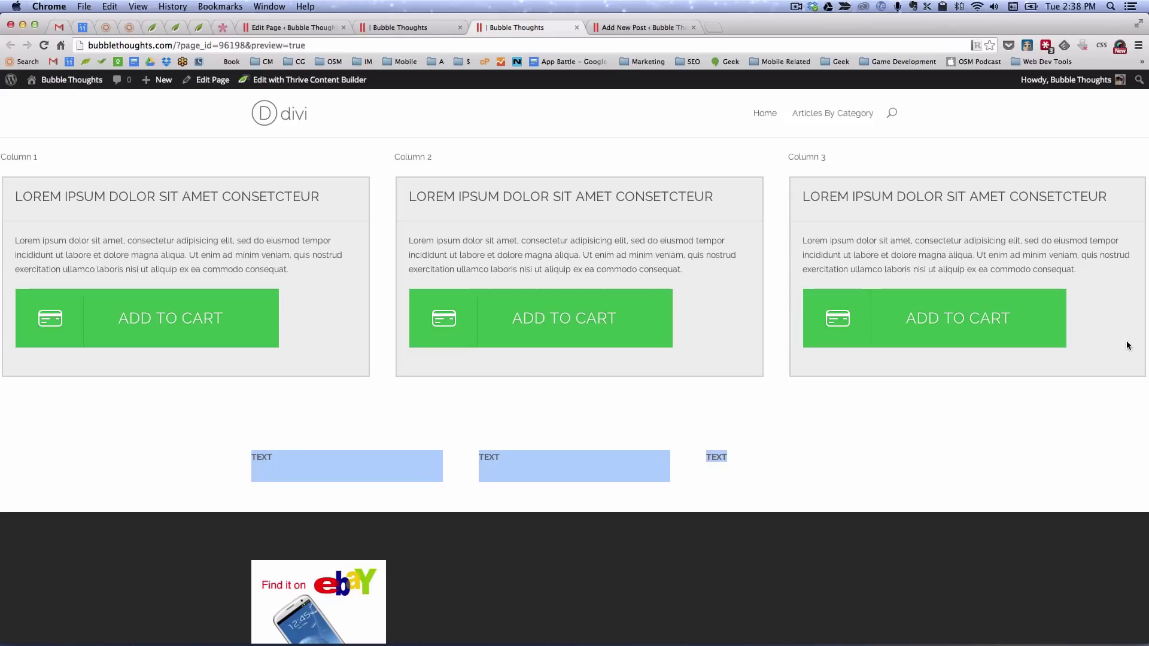
left_click_drag(1146, 342, 305, 319)
scroll(201, 318, "down", 8)
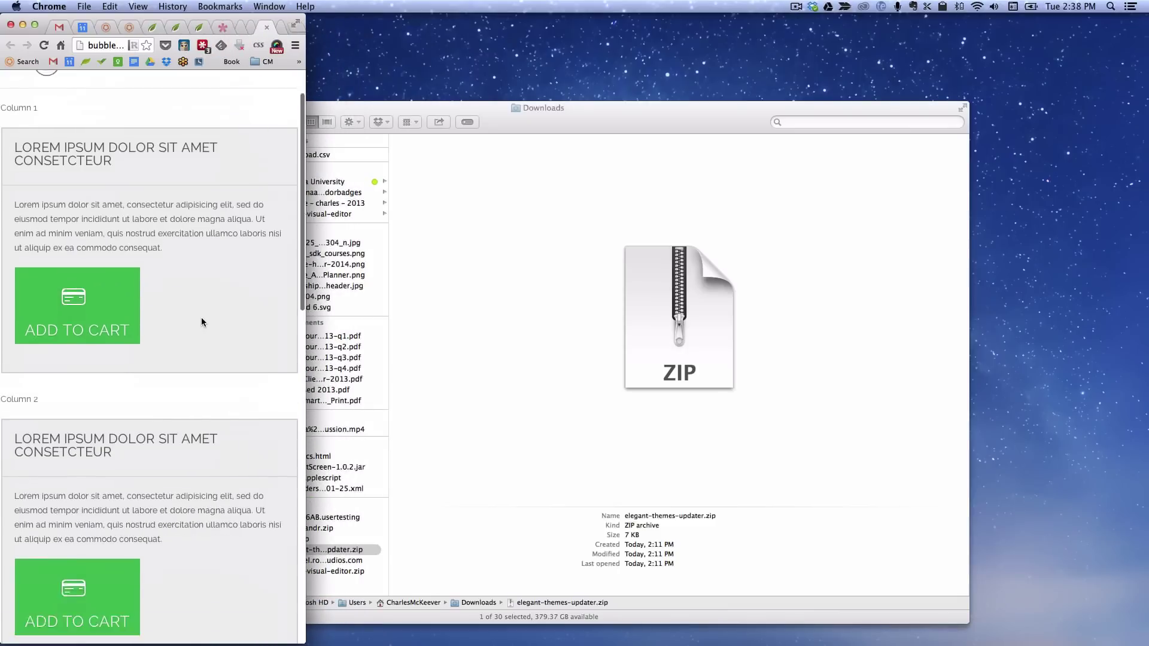
scroll(201, 317, "down", 7)
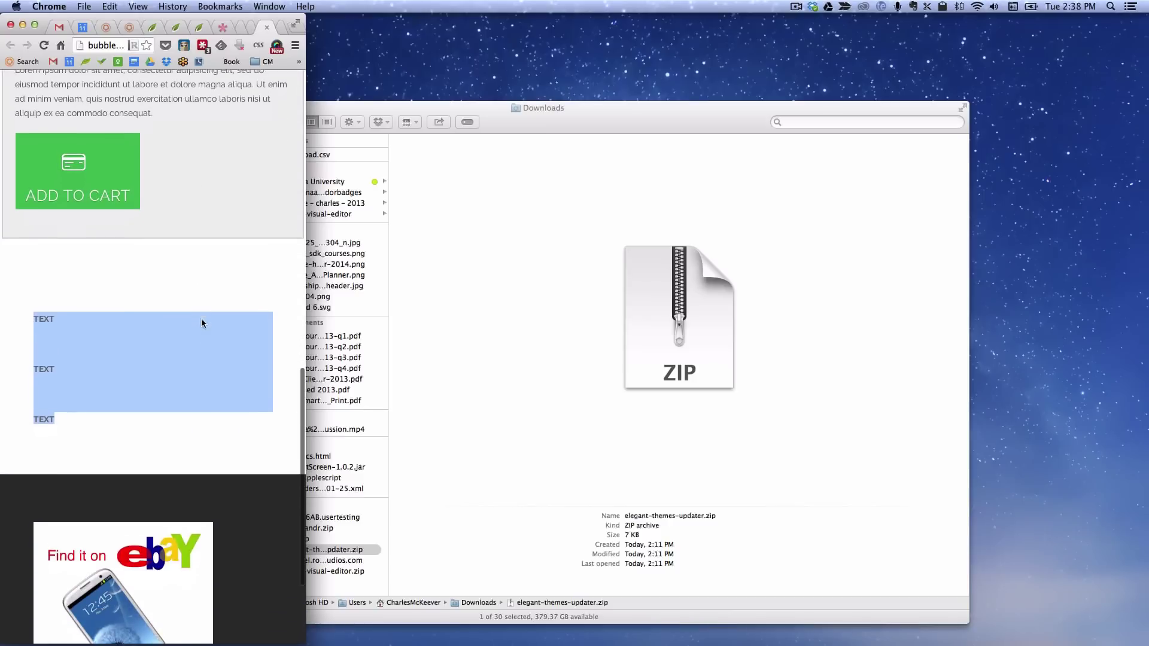
left_click(230, 442)
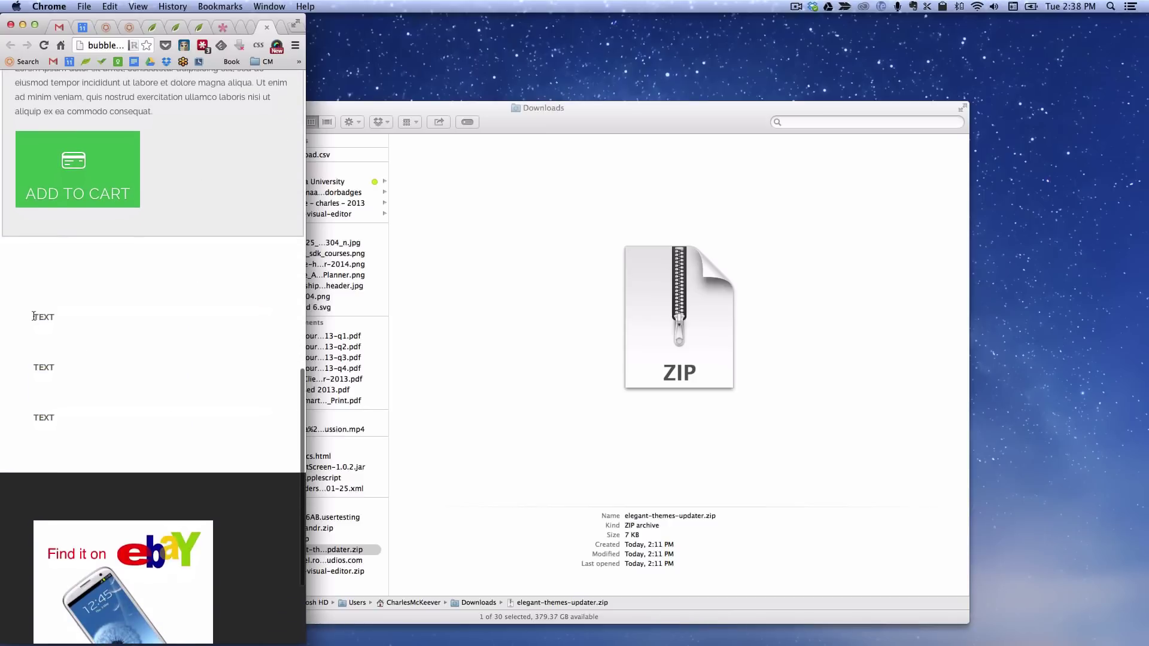
left_click_drag(34, 316, 97, 423)
left_click(180, 413)
left_click_drag(39, 319, 108, 418)
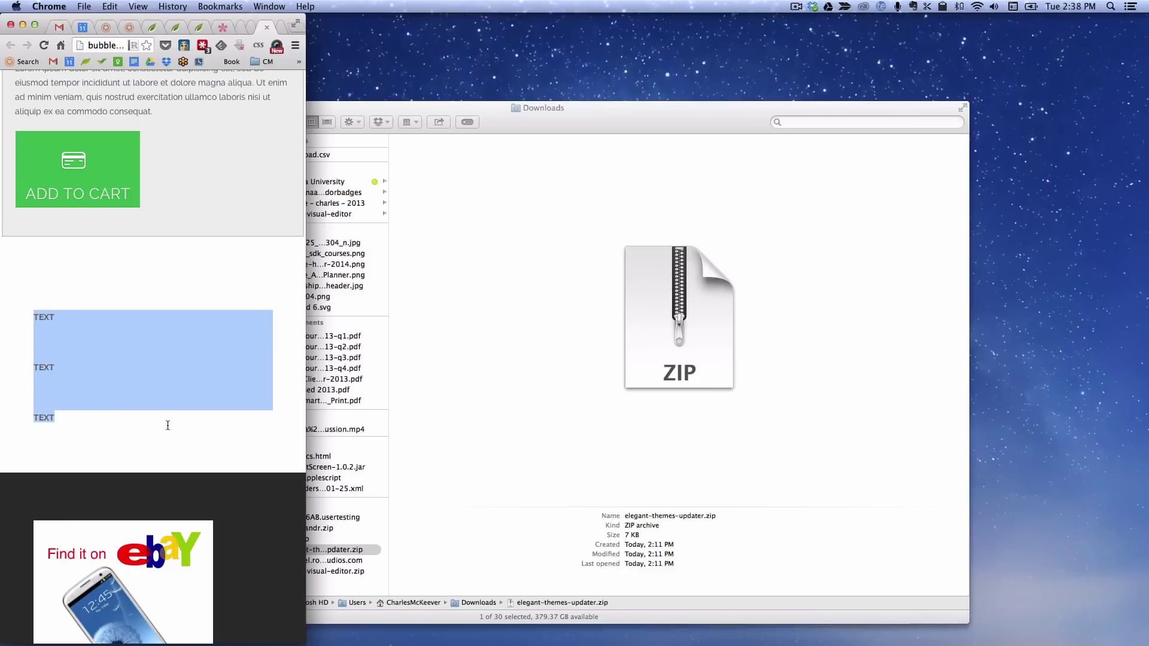
left_click(250, 328)
left_click_drag(307, 274, 1140, 292)
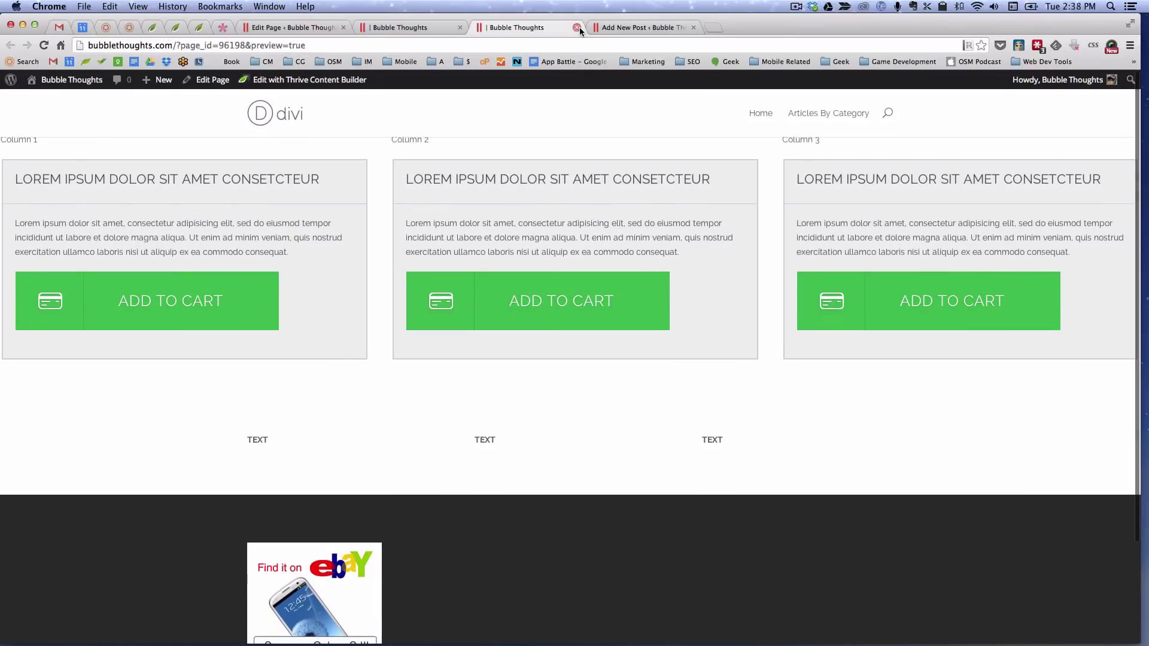
left_click(576, 27)
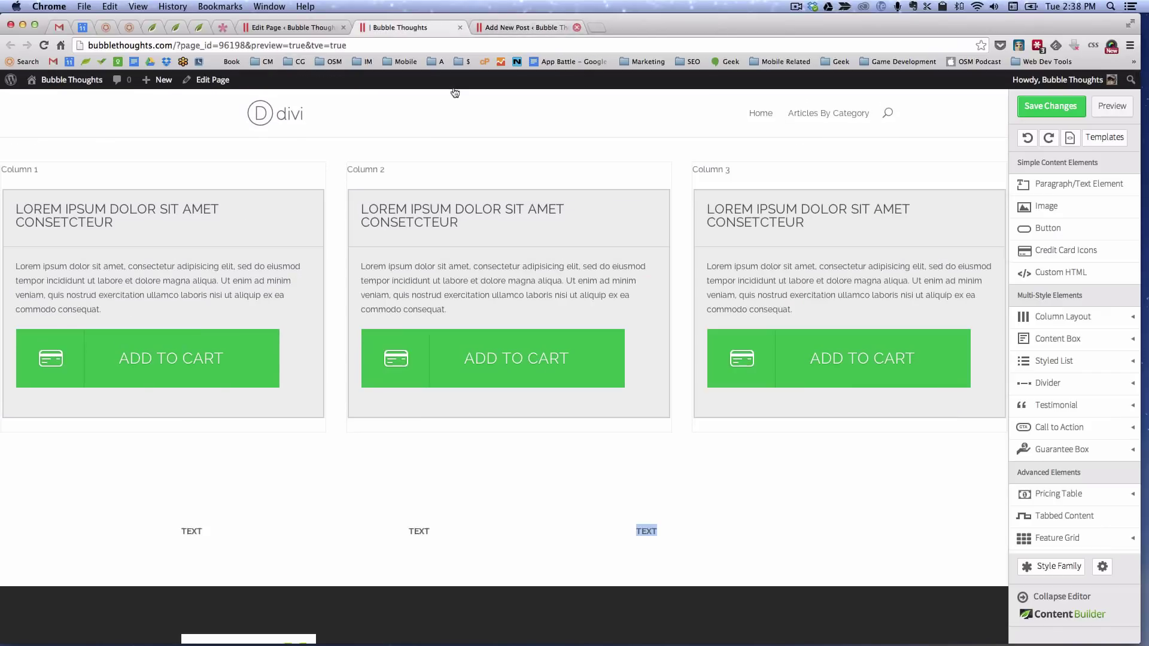
Leave the page builder, title the new post AA, and open it in Thrive Content Builder.
left_click(457, 28)
left_click(649, 231)
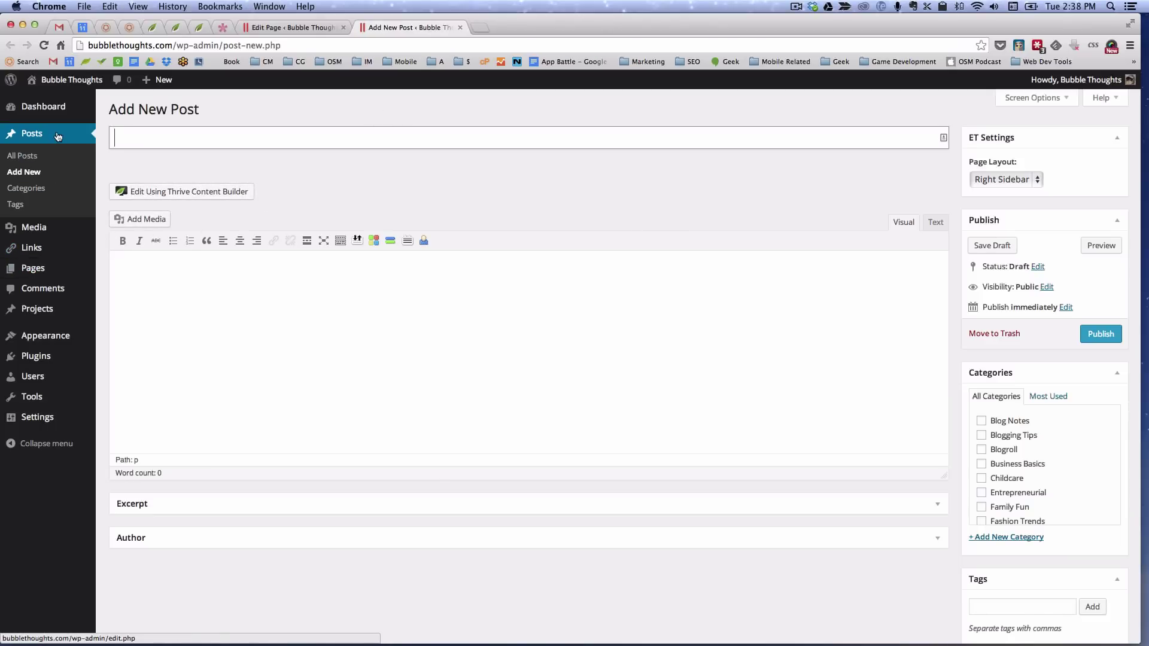
left_click(315, 30)
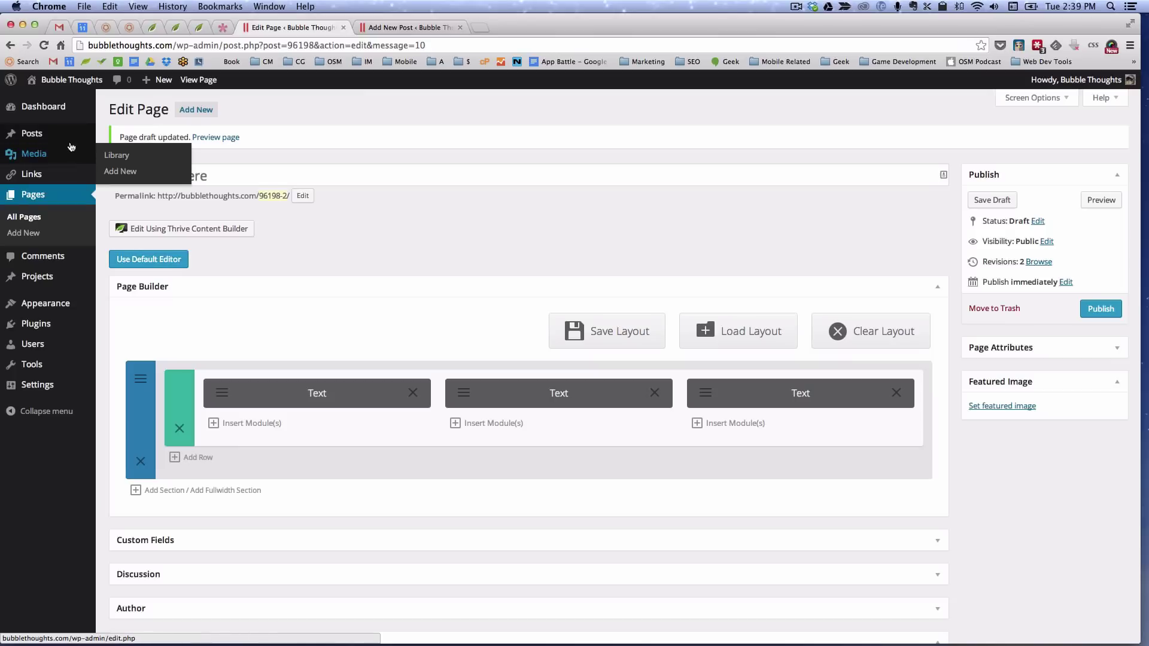
left_click(425, 30)
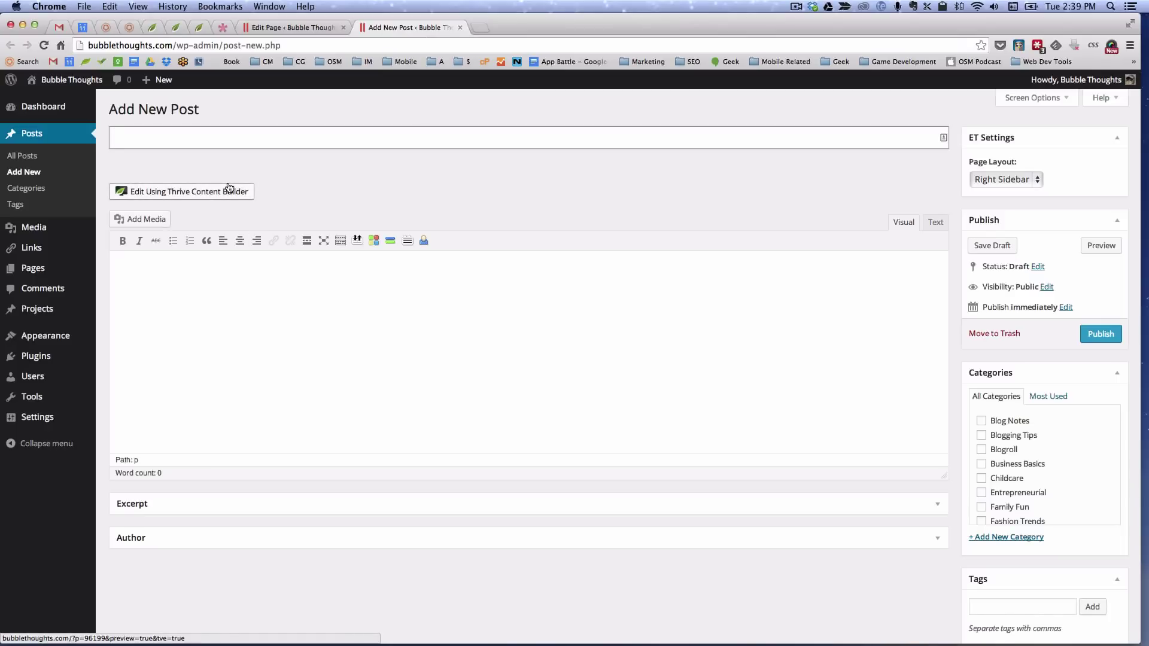
type("AA")
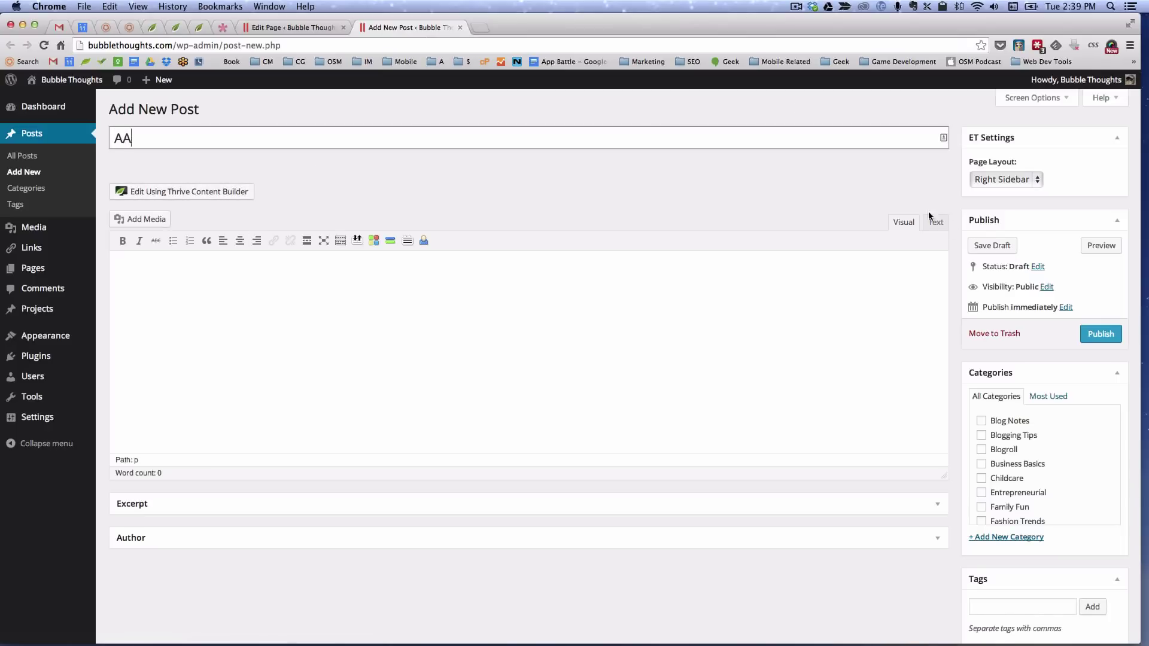
left_click(991, 247)
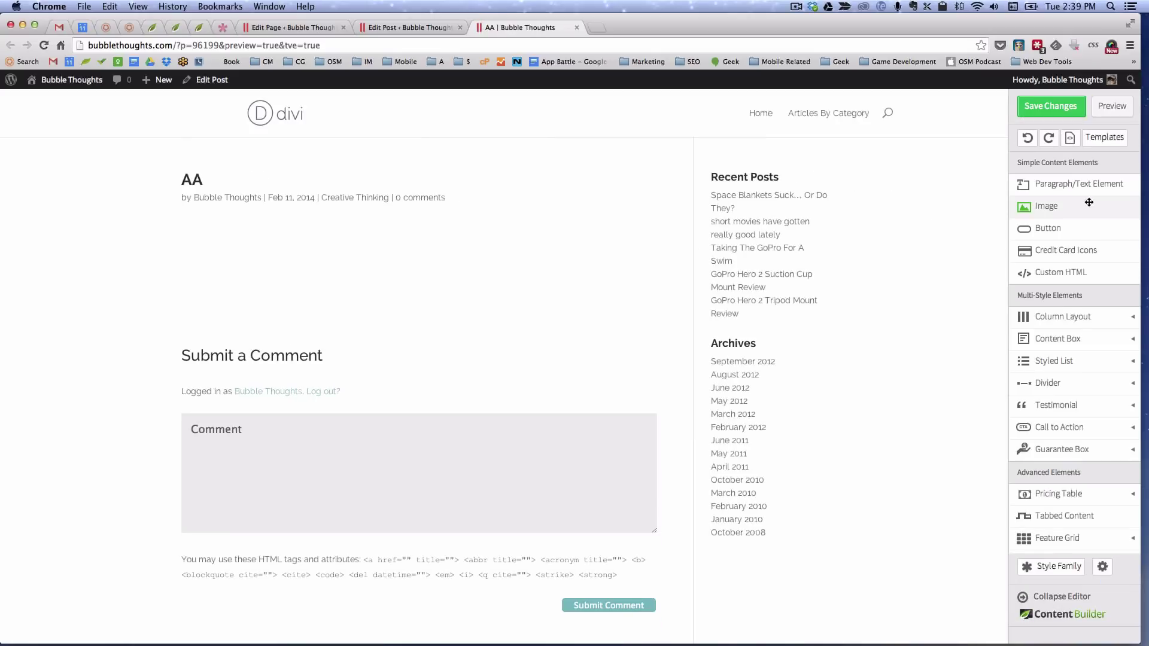
Insert a headline content box into the post with a green ADD TO CART button inside.
left_click(1069, 339)
left_click(1040, 398)
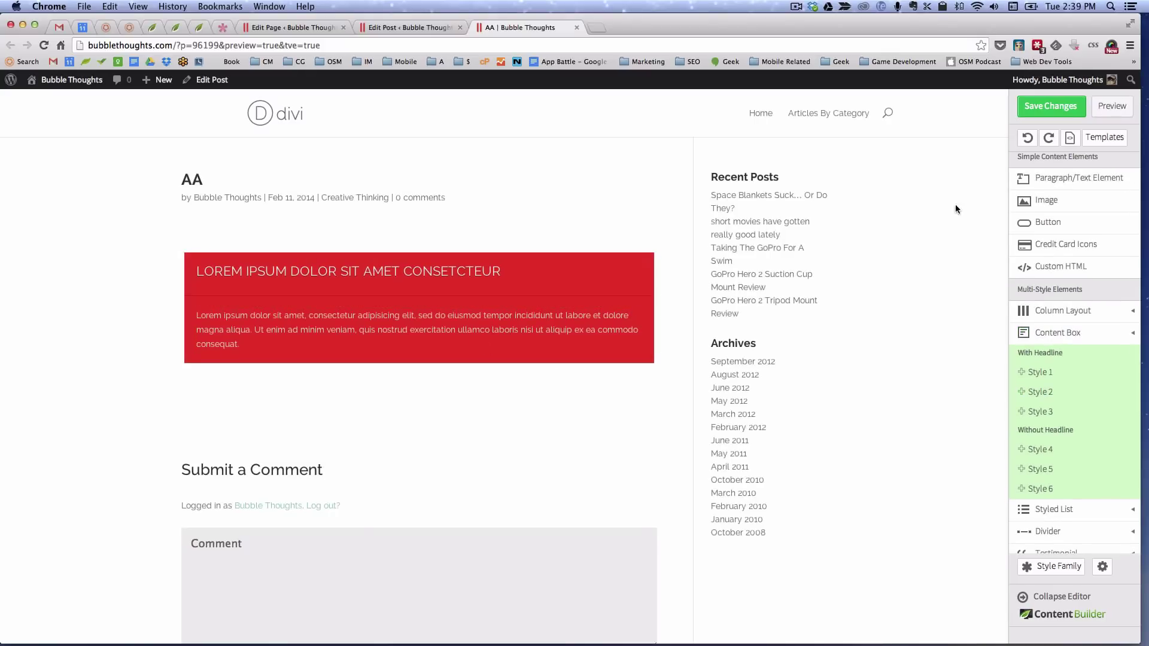
left_click_drag(1042, 222, 512, 343)
left_click(422, 381)
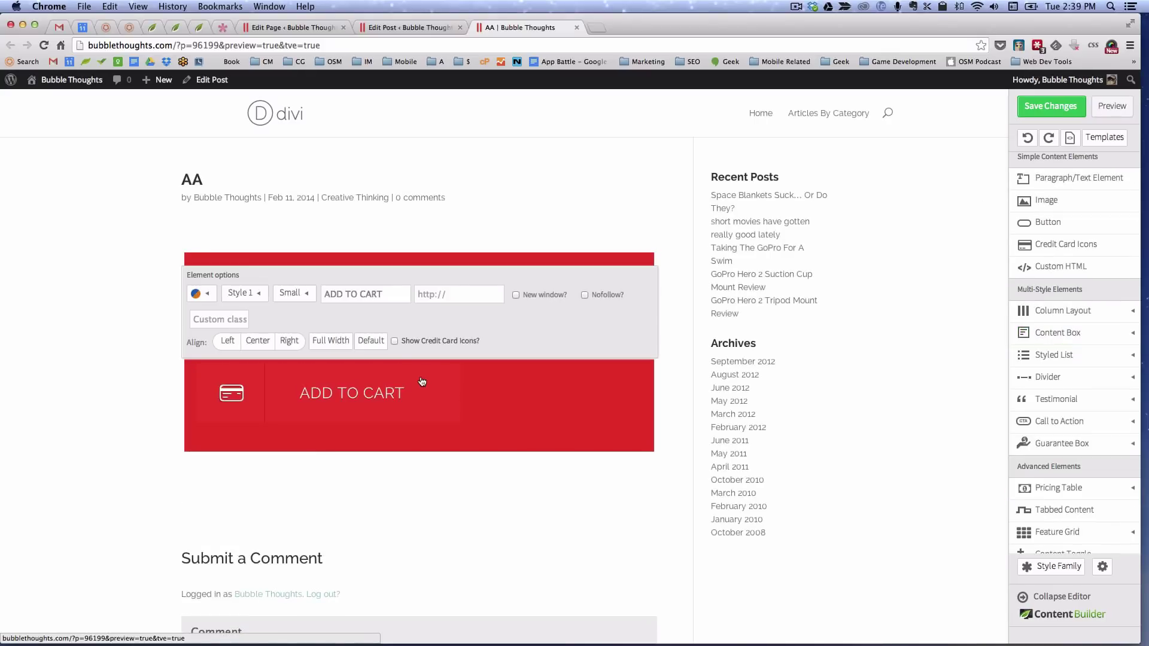
left_click(259, 297)
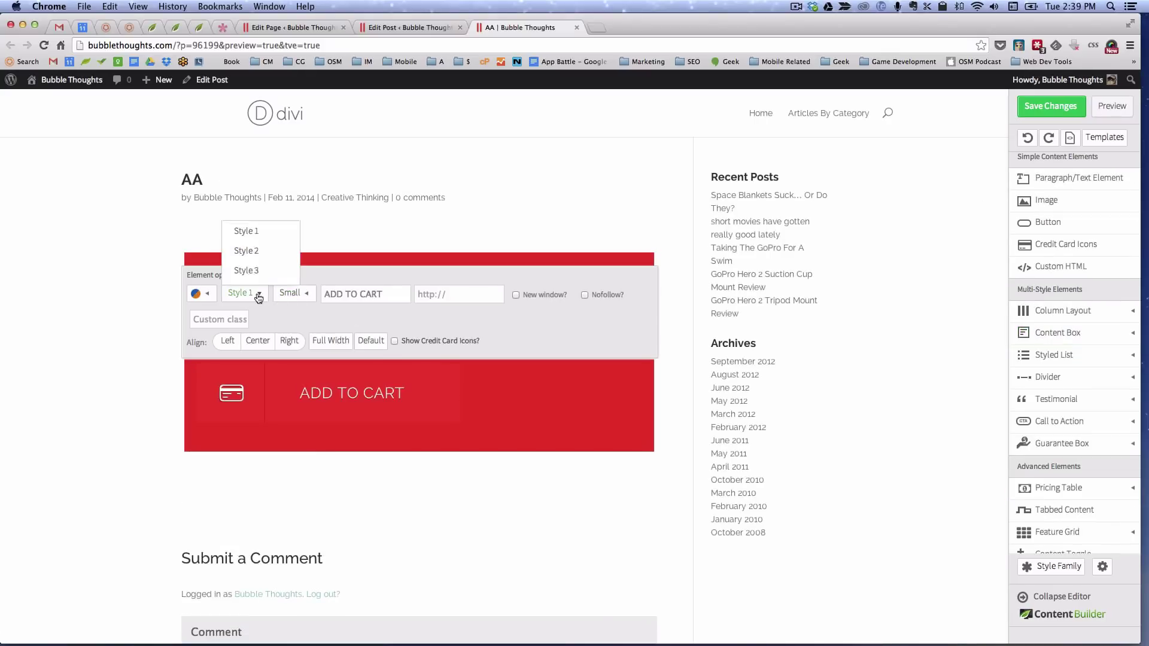
left_click(208, 296)
left_click(235, 219)
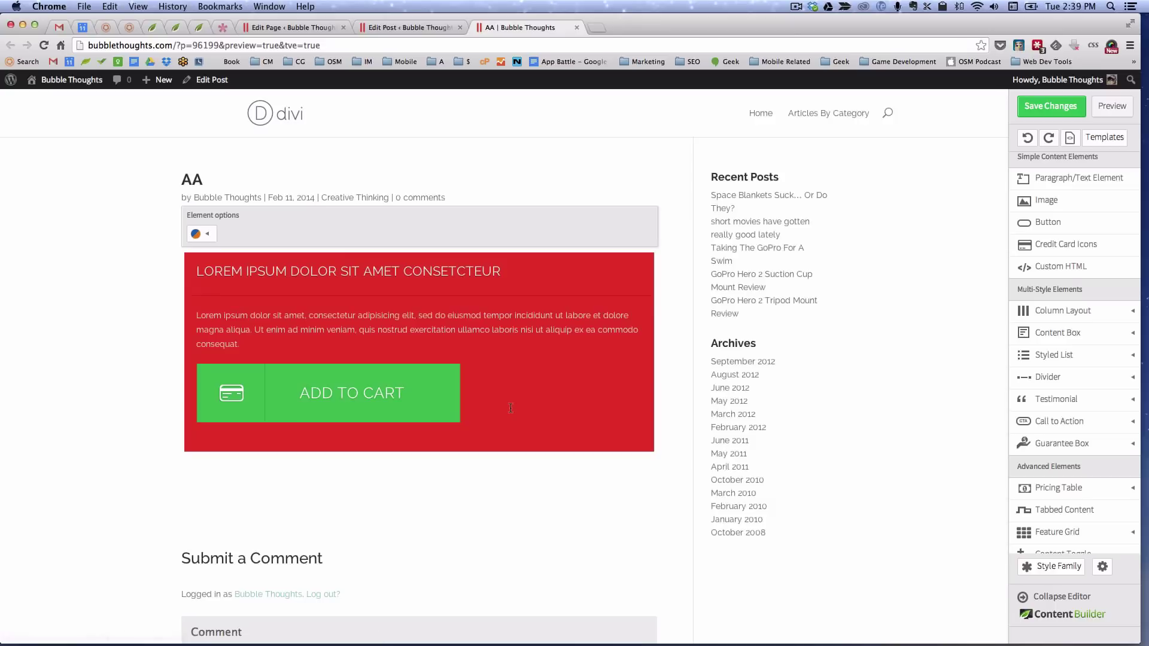
Make the content box light grey and stretch the button to full width.
left_click(201, 233)
left_click(253, 200)
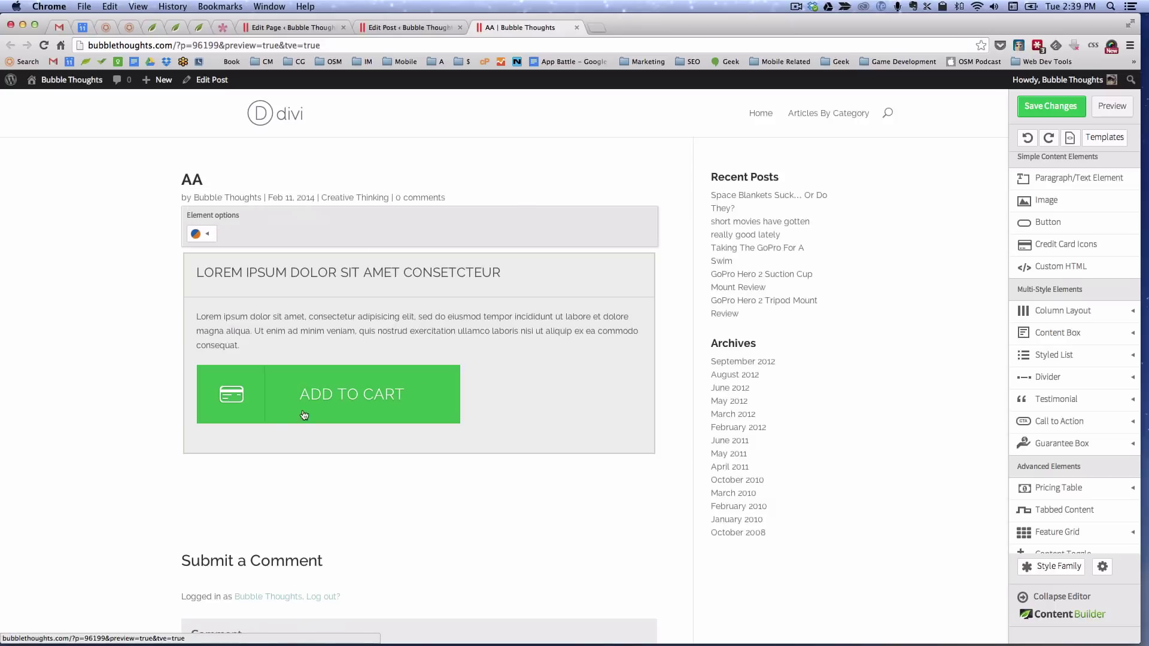
left_click(270, 402)
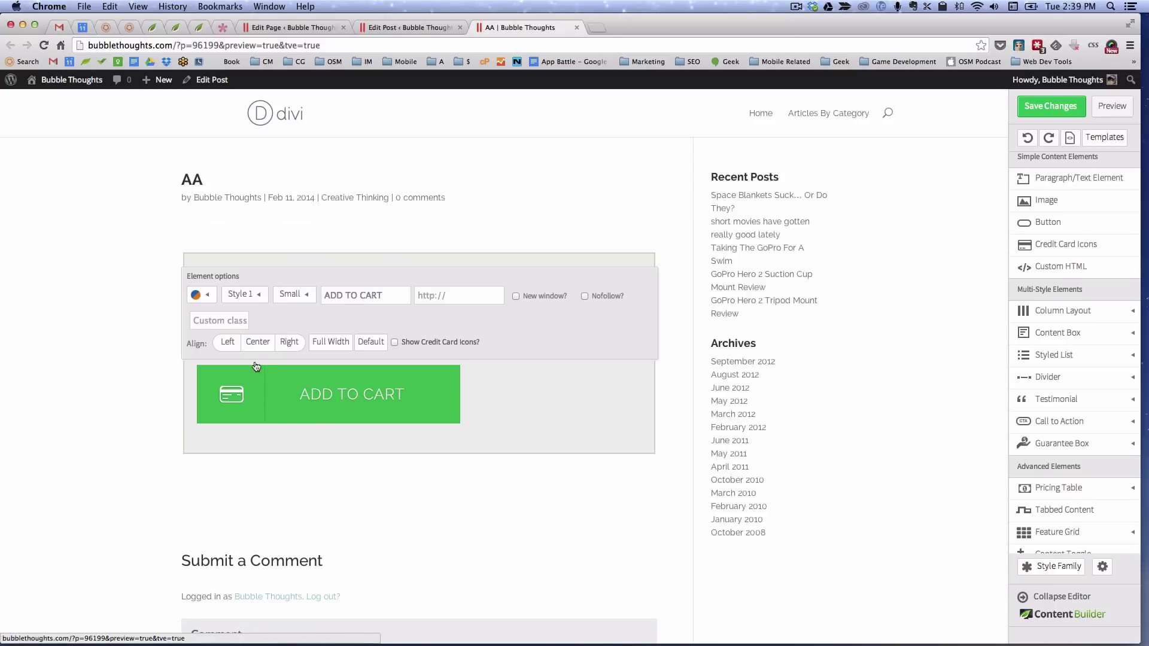
left_click(332, 343)
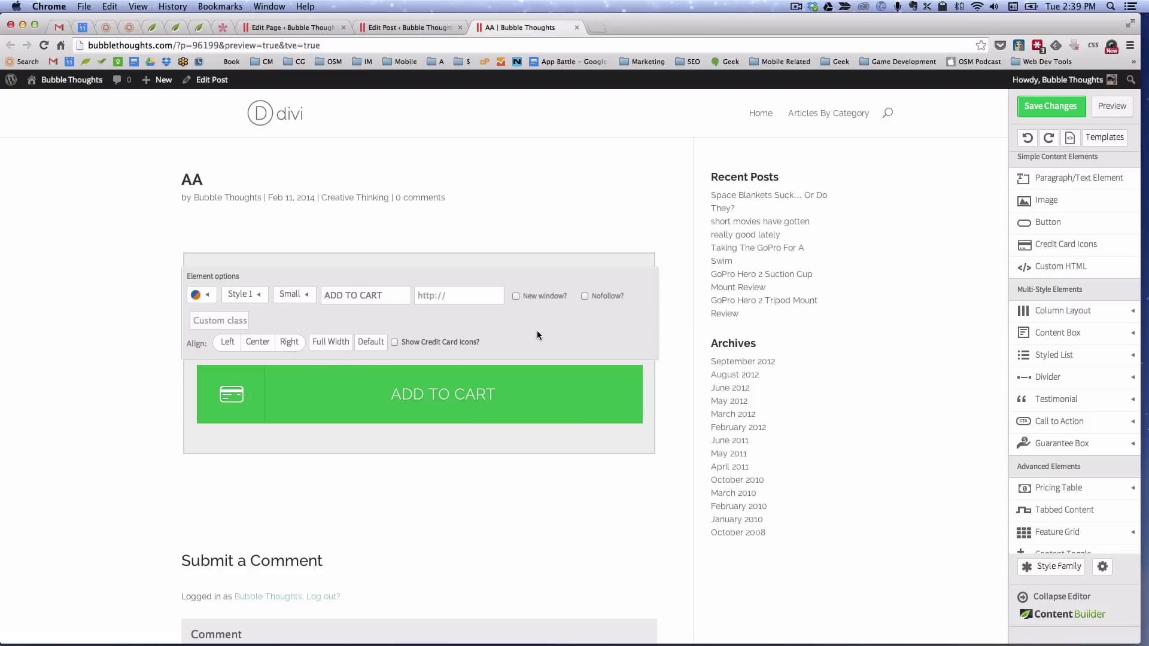
left_click(381, 474)
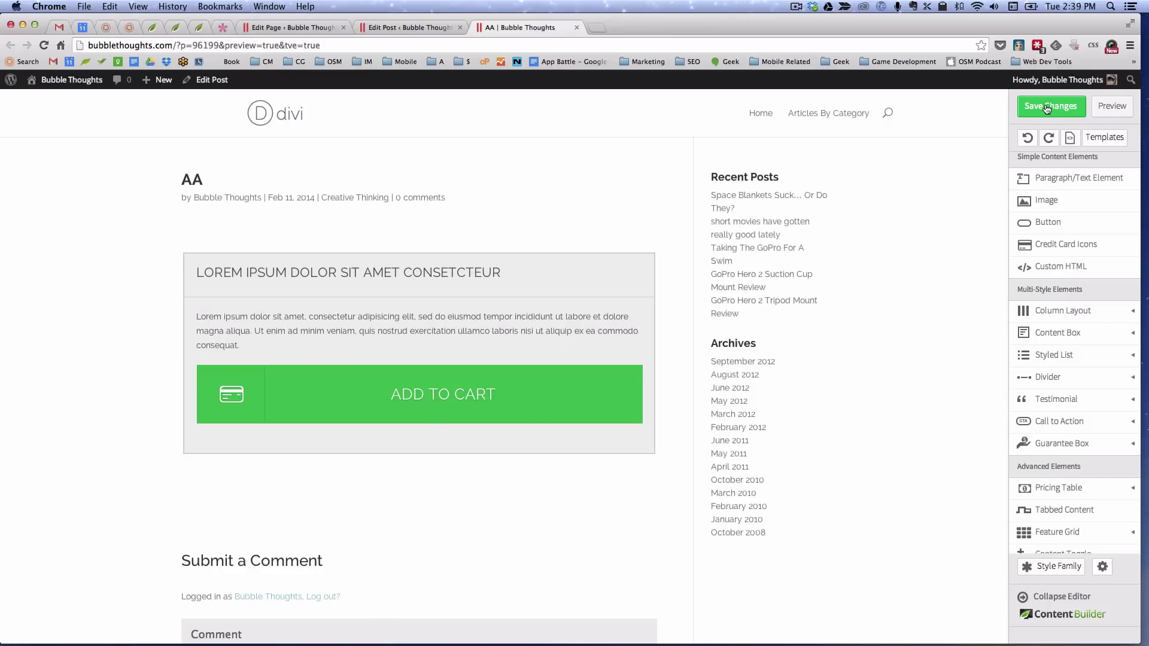
Save the AA post's content box changes, preview the post, then return to the page editor.
left_click(1069, 118)
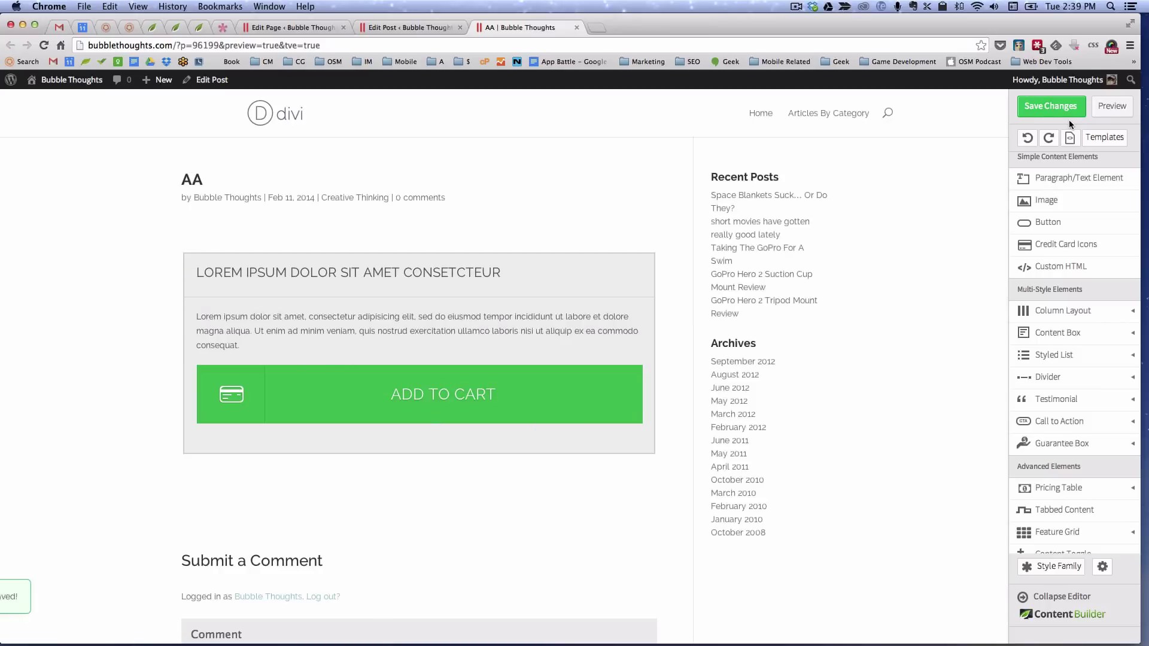
left_click(1111, 108)
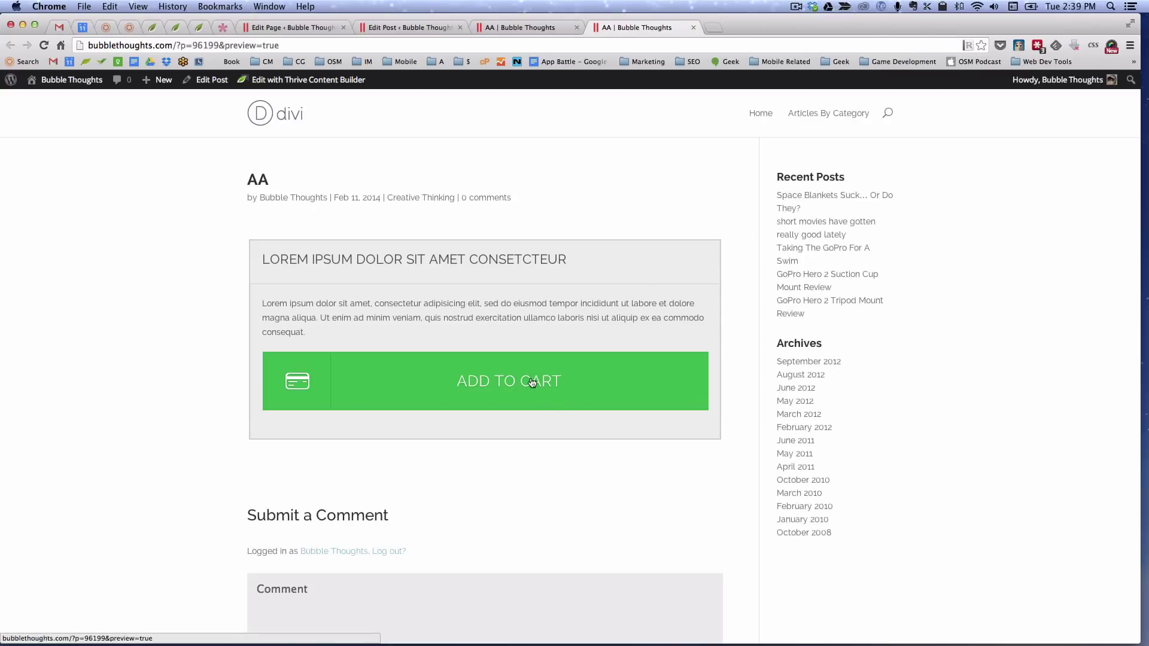
key("super+1")
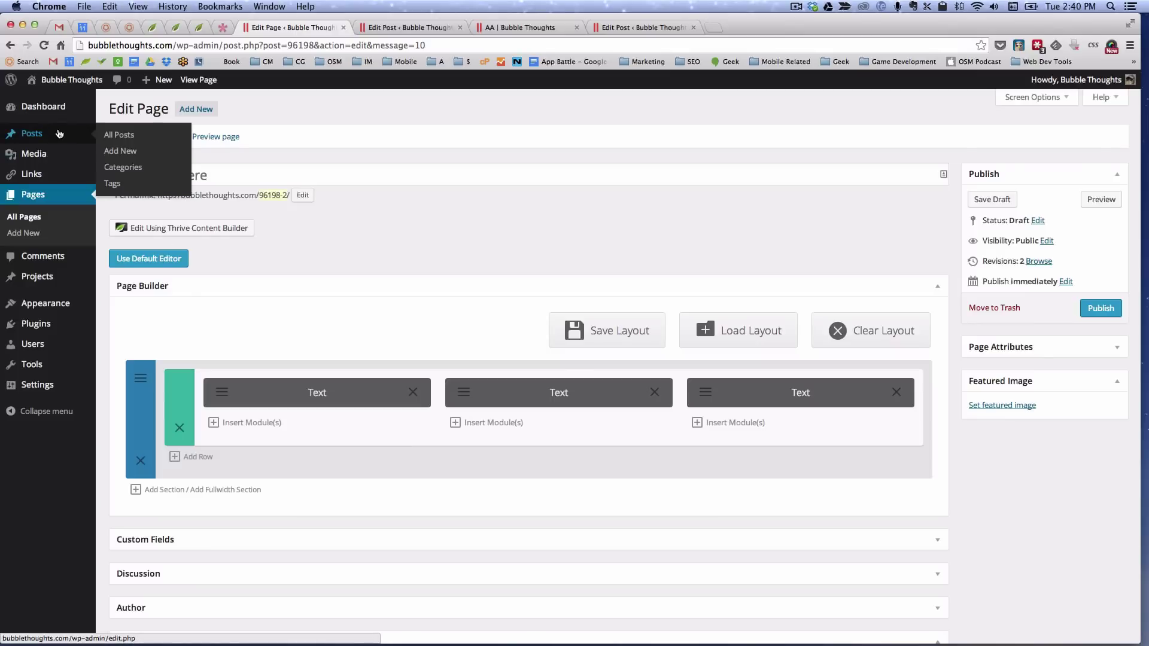
Return to the AA | Bubble Thoughts post with its grey box and green ADD TO CART button.
mouse_move(61, 136)
left_click(521, 27)
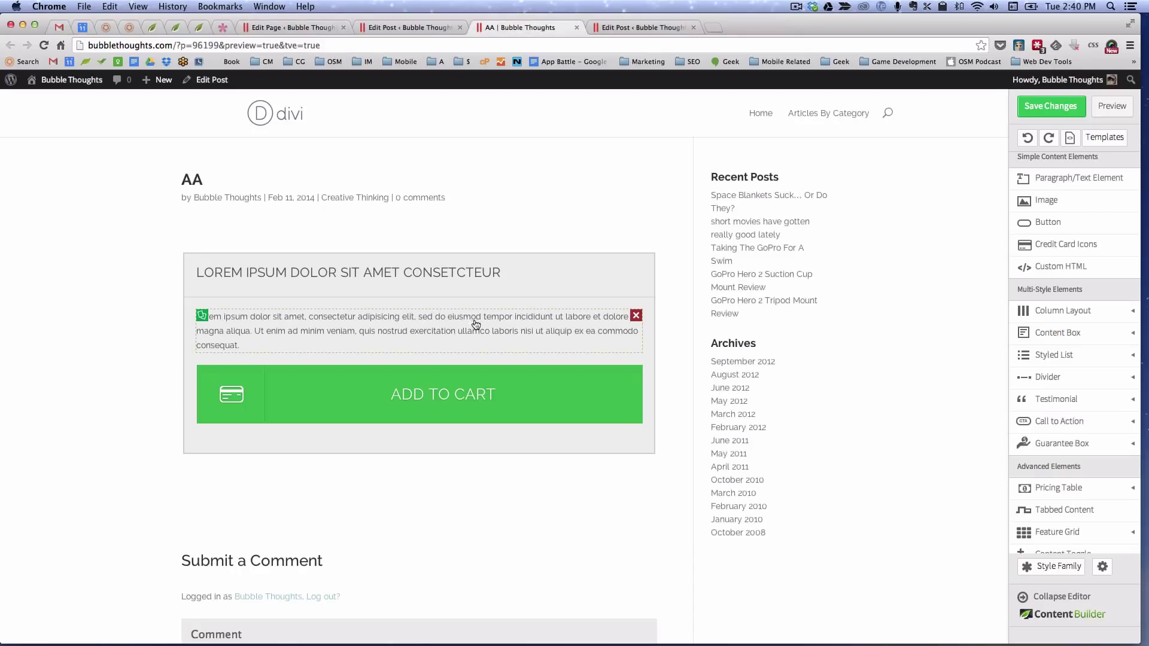